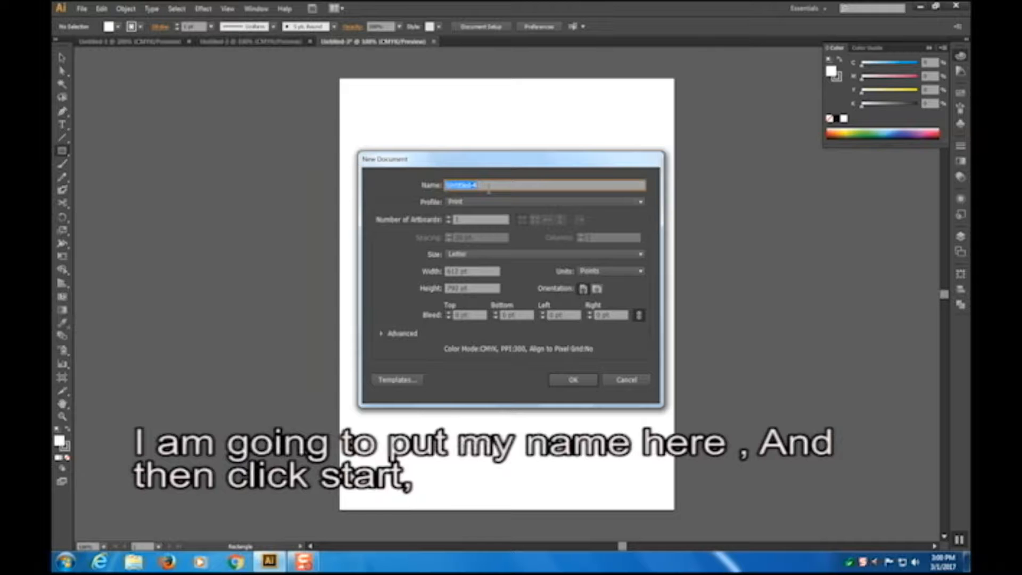
- Create a new Letter-size print document with one artboard, entering the designer's name as the document name
text(david)
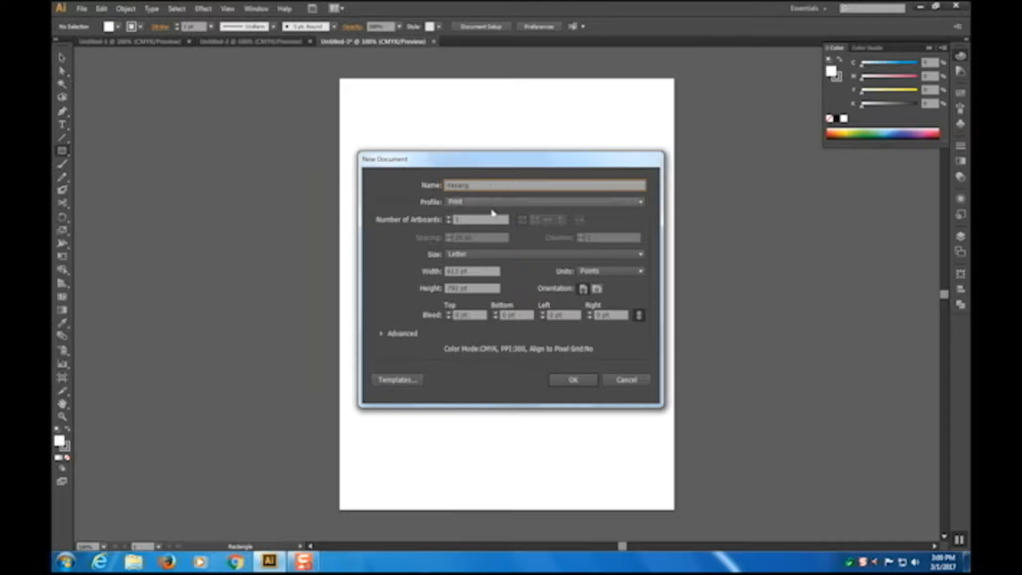
click(572, 380)
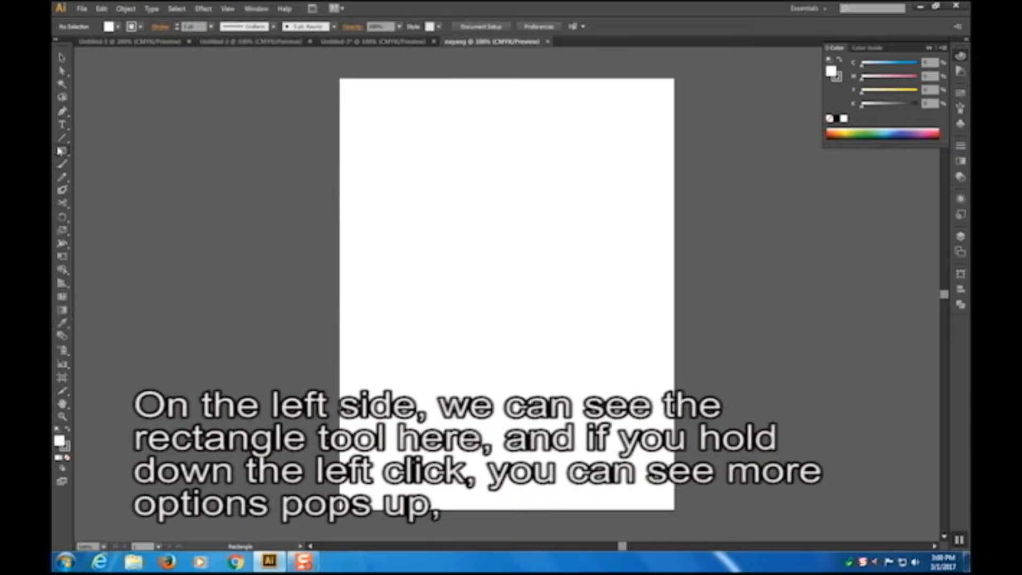
- Draw a circle about 142 pt wide as the cup body and an ellipse about 106 by 54 pt inside it as the rim
drag(60, 151, 97, 180)
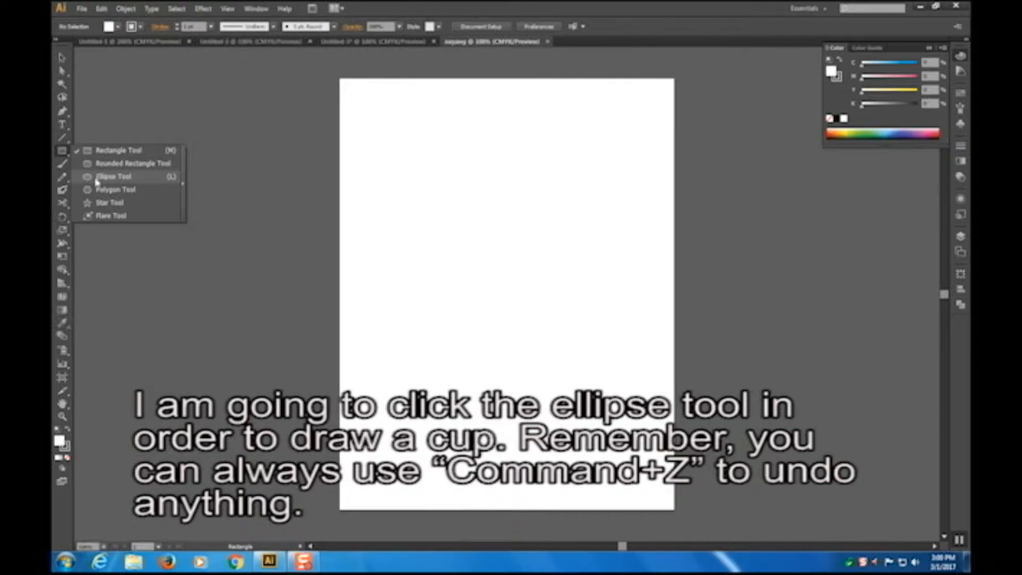
drag(96, 181, 94, 181)
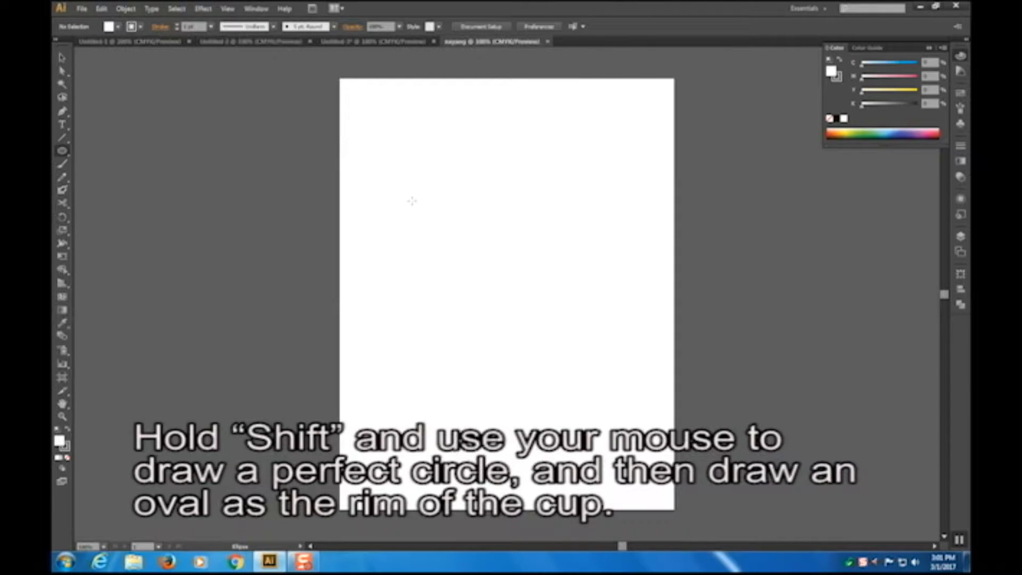
drag(413, 201, 490, 278)
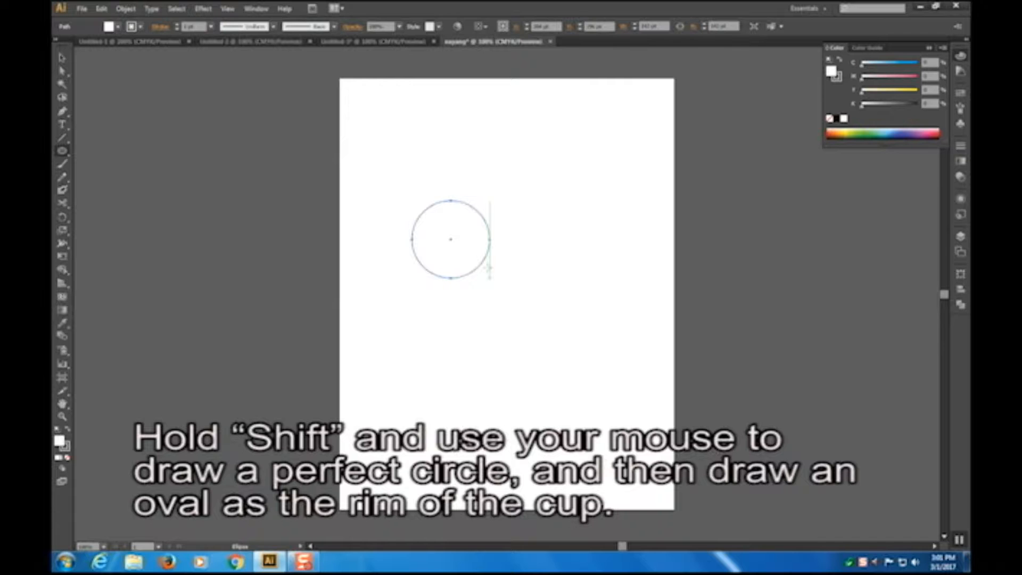
drag(426, 217, 481, 247)
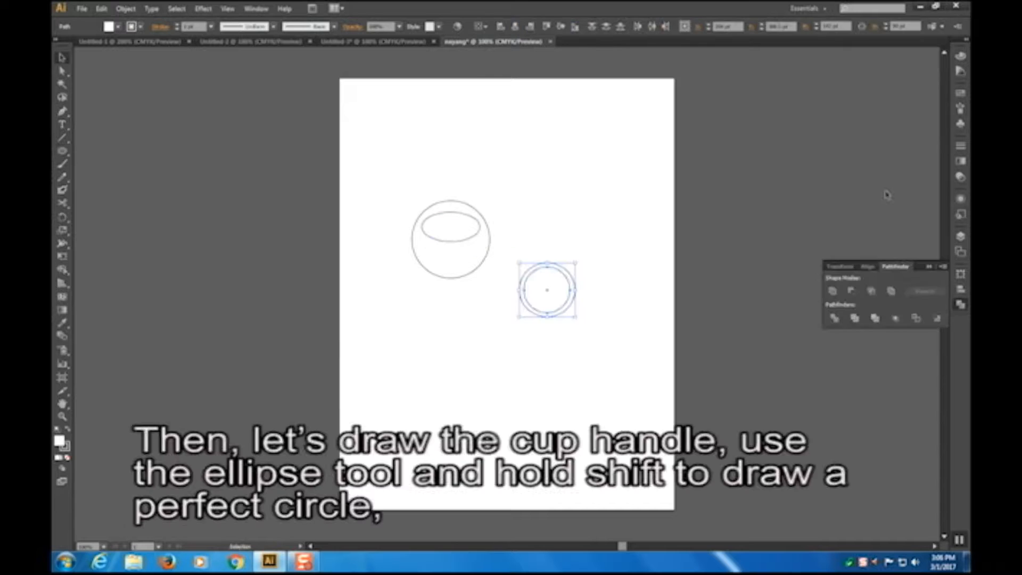
- Delete the leftover ring circles and draw a perfect circle about 96 pt wide below and right of the cup
key(Delete)
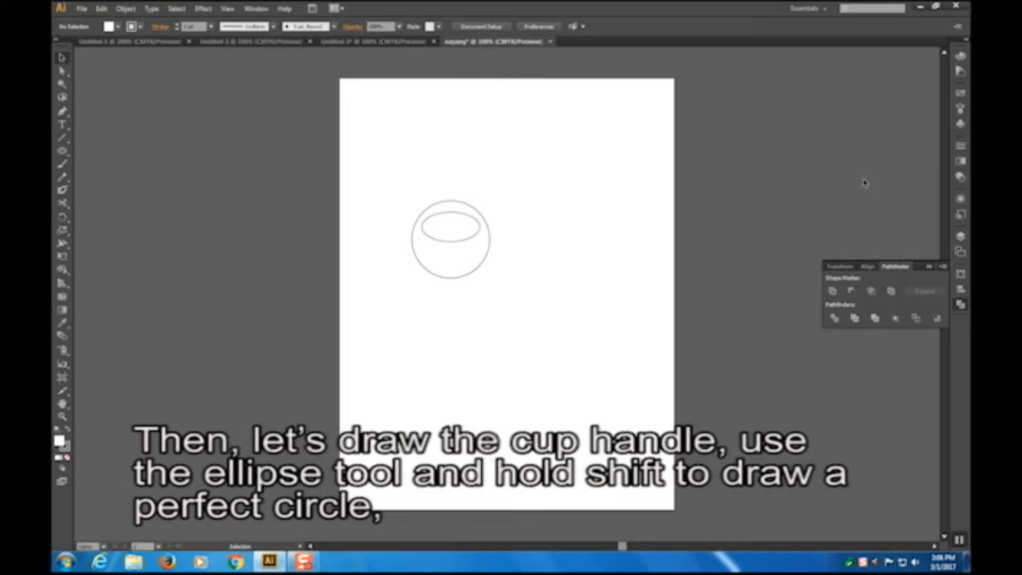
click(66, 153)
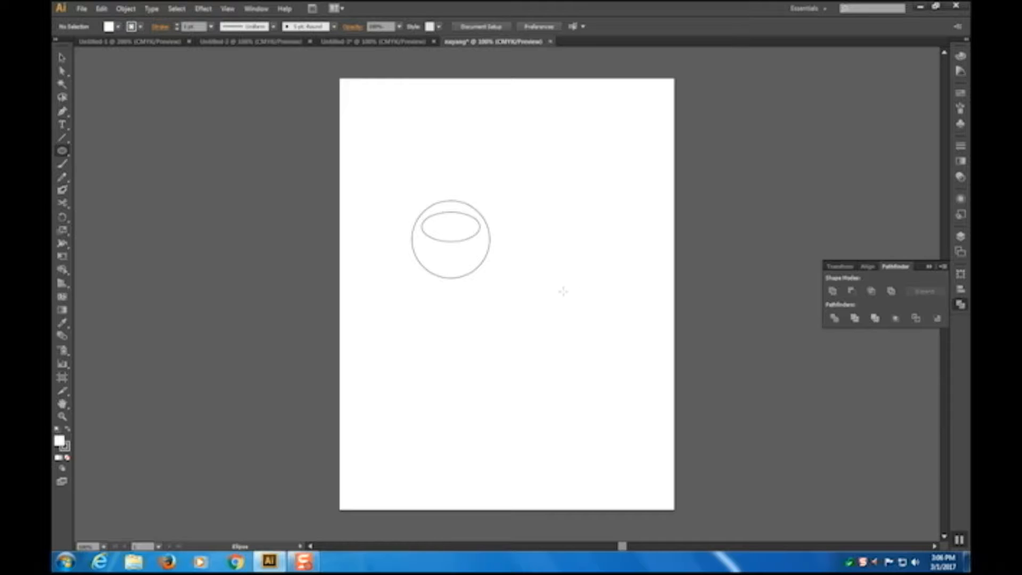
drag(540, 282, 593, 332)
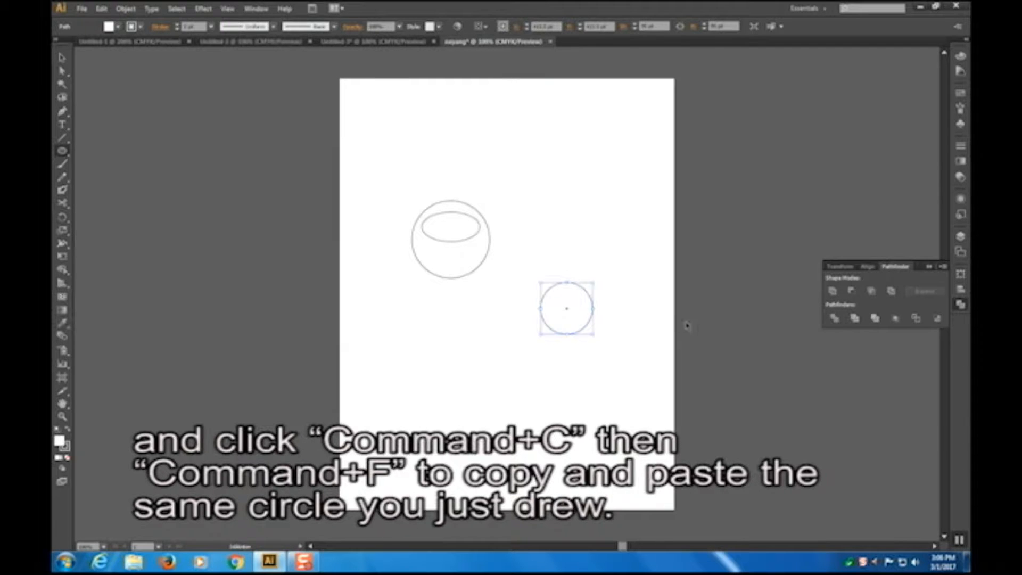
- Centre a smaller copy of the handle circle inside the original and cut it out with Minus Front to make a ring
key(v)
drag(592, 332, 582, 315)
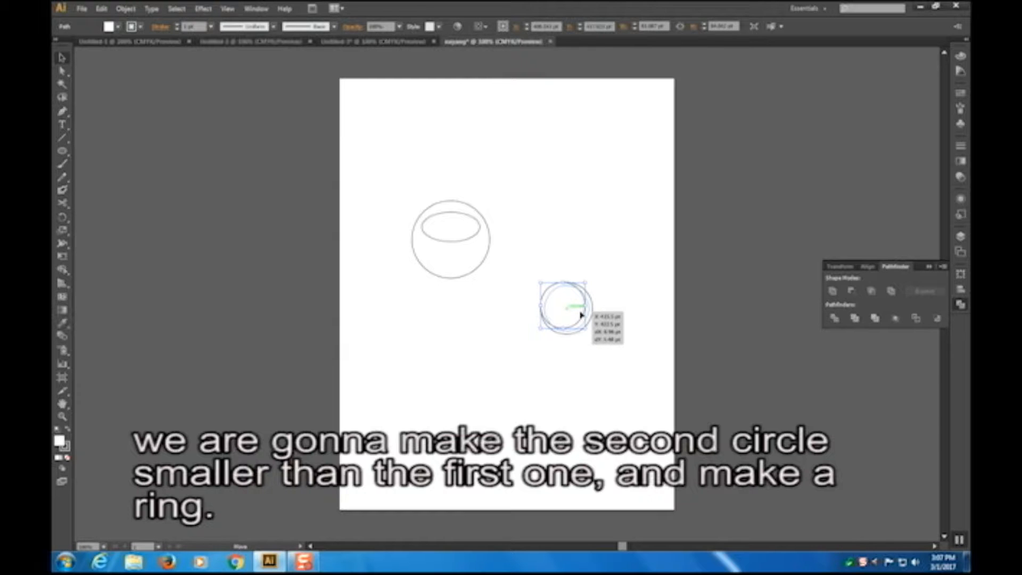
mouse_move(581, 315)
mouse_down()
mouse_move(589, 332)
mouse_move(575, 315)
mouse_up()
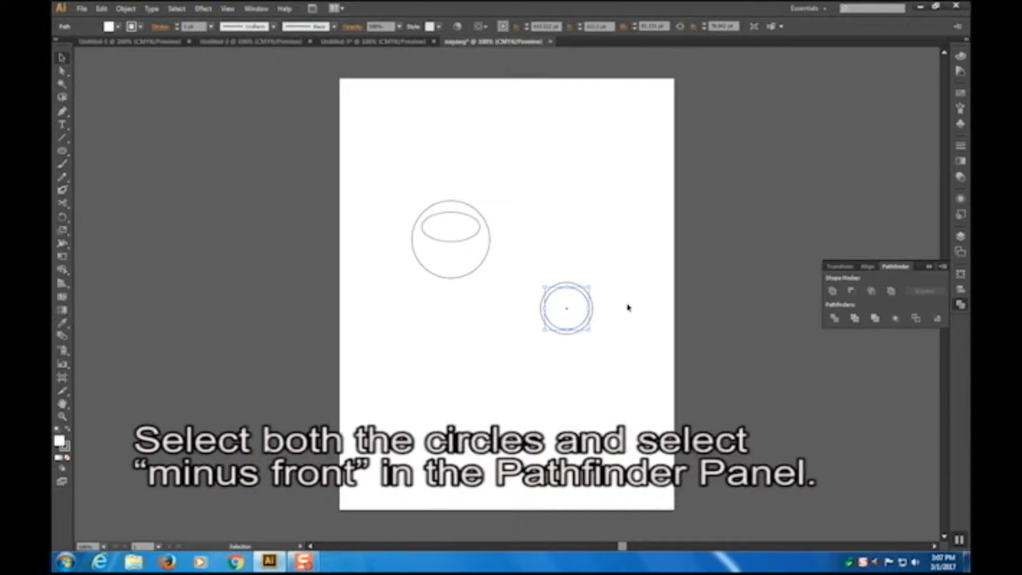
click(627, 307)
drag(527, 270, 600, 337)
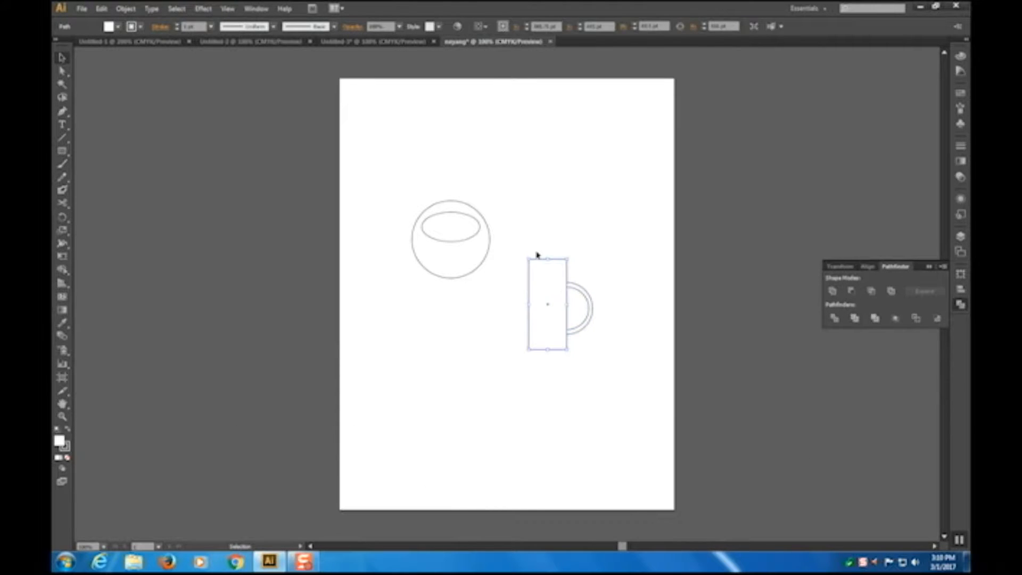
- Replace the rectangle over the ring with a new one covering exactly the ring's left half
key(Delete)
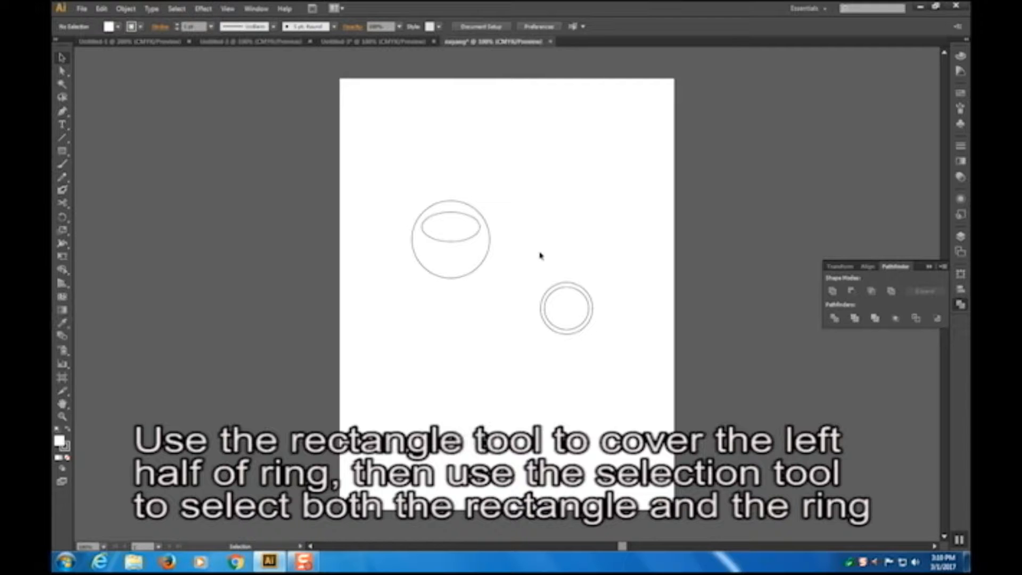
click(62, 151)
drag(532, 259, 567, 339)
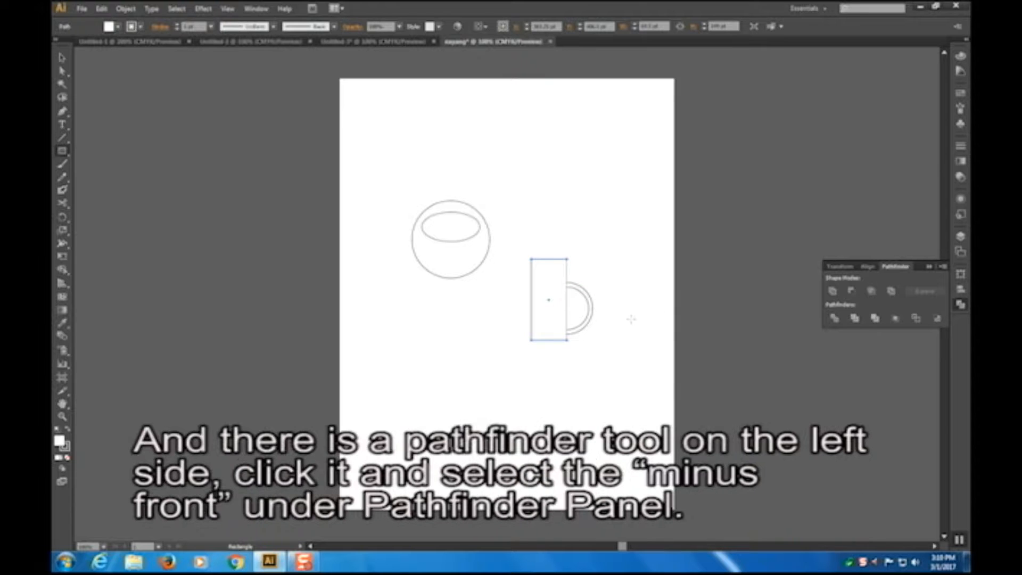
- Subtract the rectangle from the ring with Minus Front and fit the remaining half ring to the cup's right side as a handle
key(v)
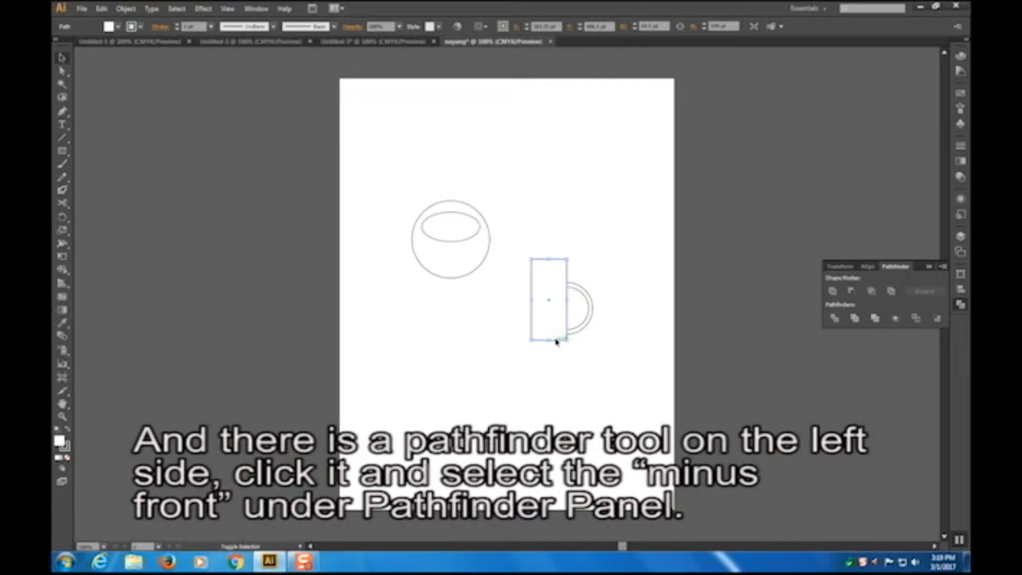
shift+click(557, 342)
shift+click(578, 334)
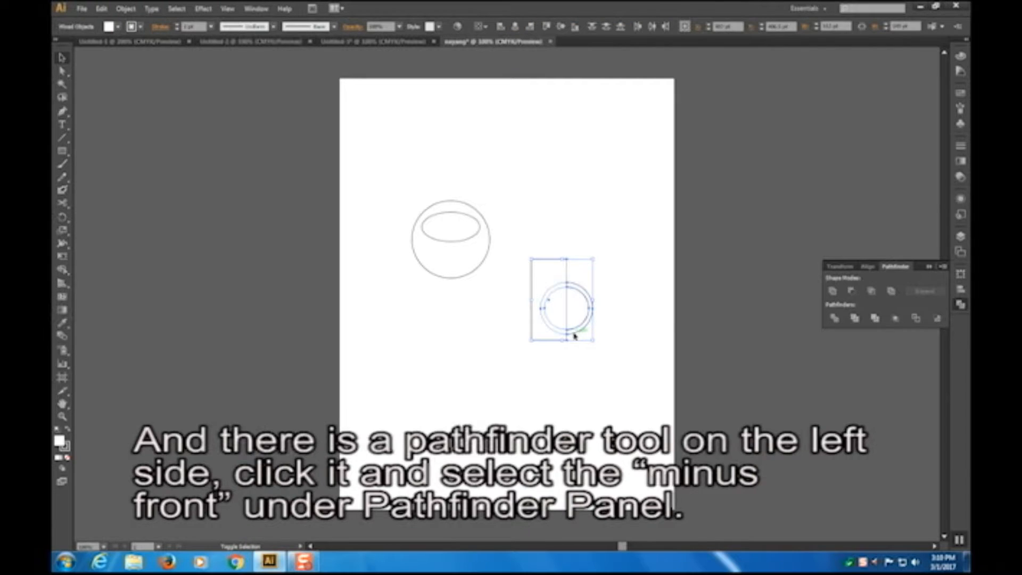
click(852, 292)
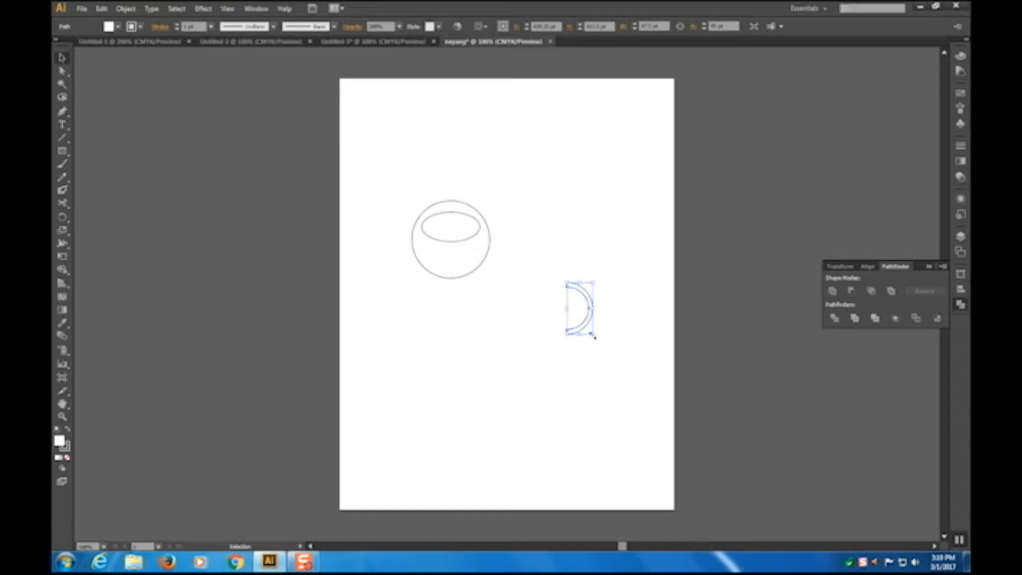
drag(594, 335, 482, 266)
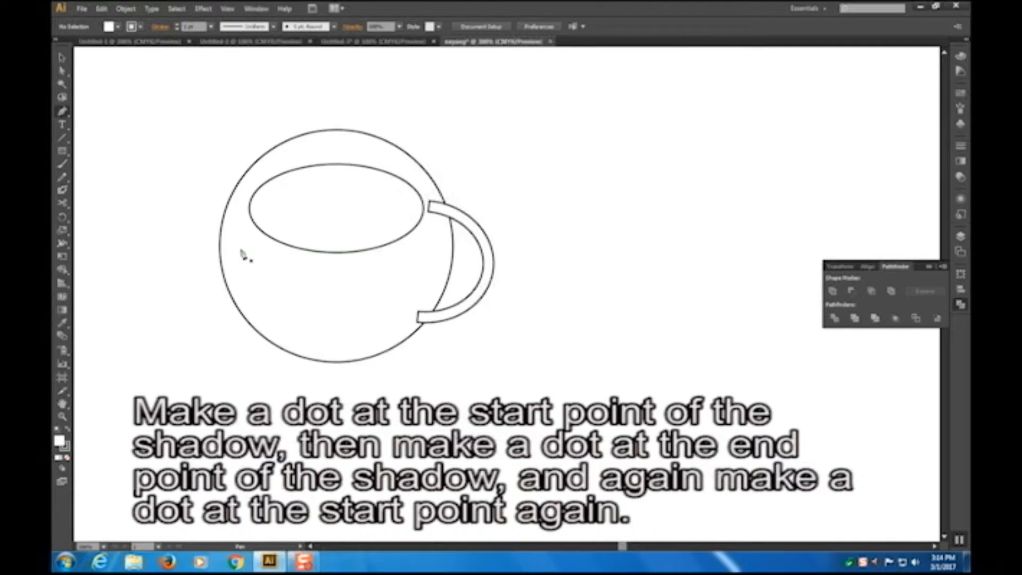
- Draw a closed crescent shadow below the rim with the Pen tool, widen it and align it to the cup's left edge
click(240, 246)
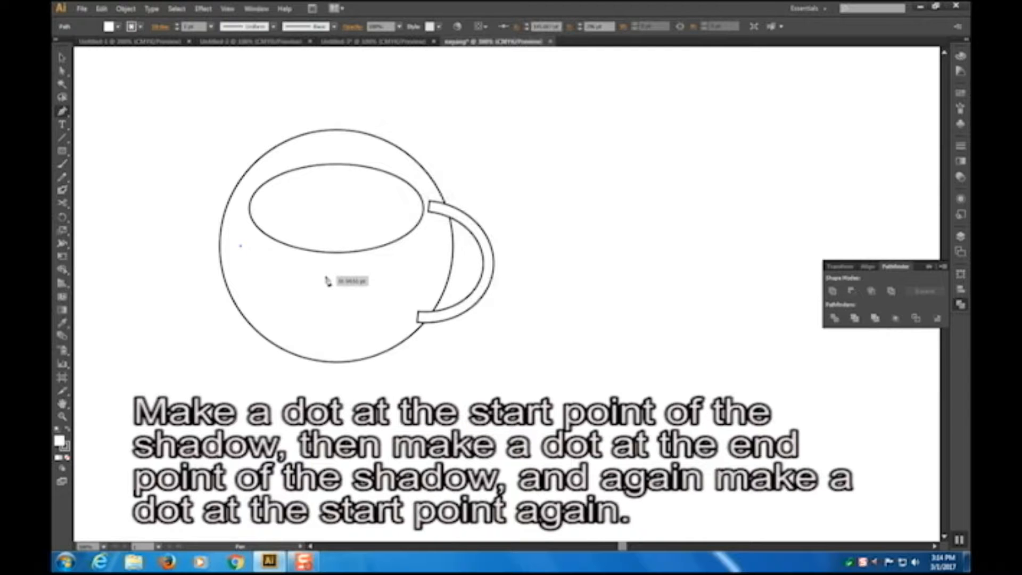
drag(327, 277, 404, 260)
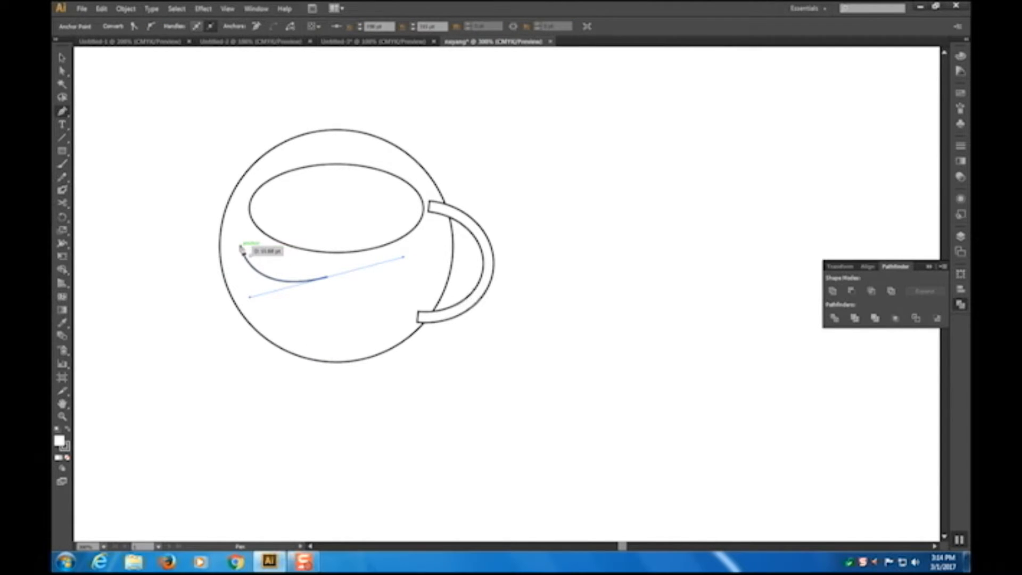
drag(240, 246, 241, 152)
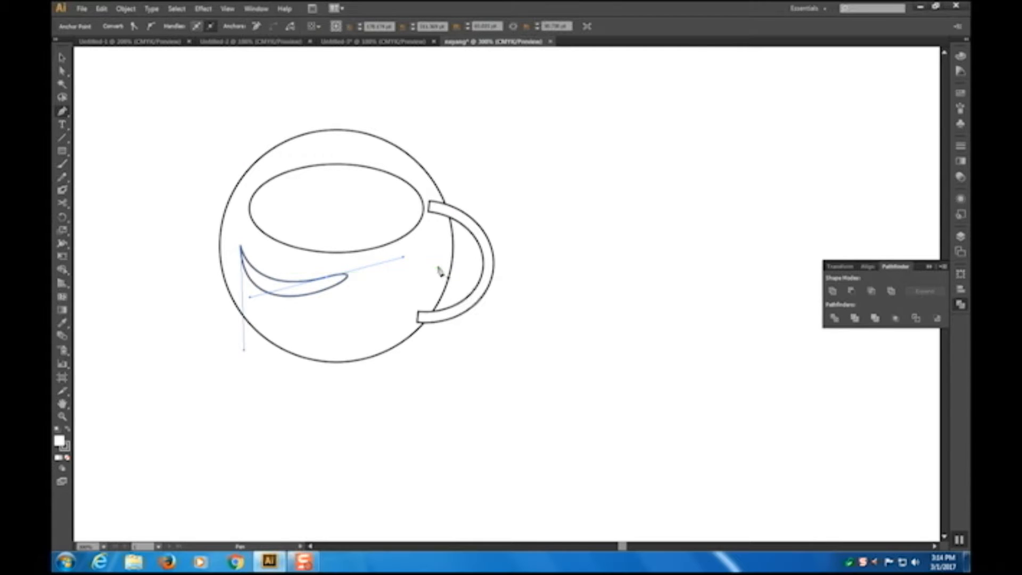
key(v)
drag(347, 293, 367, 296)
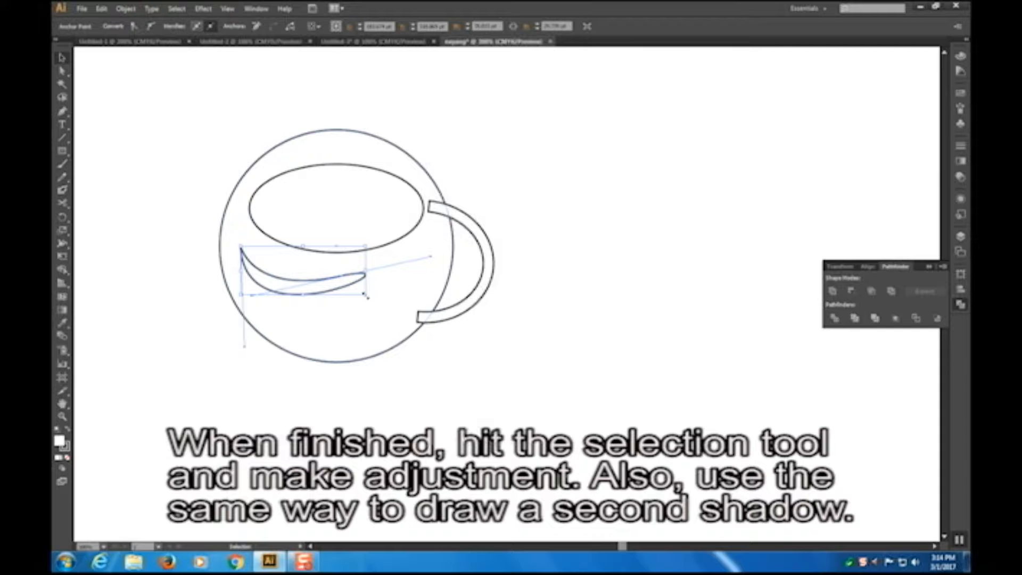
drag(273, 279, 265, 270)
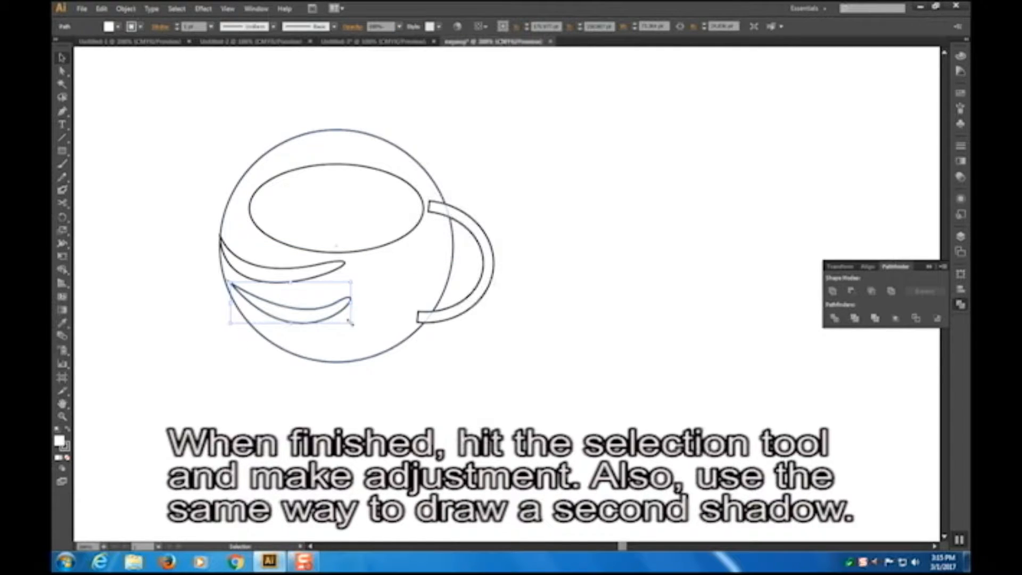
- Shrink the lower crescent shadow and nudge the upper one slightly down and to the right
drag(351, 322, 287, 326)
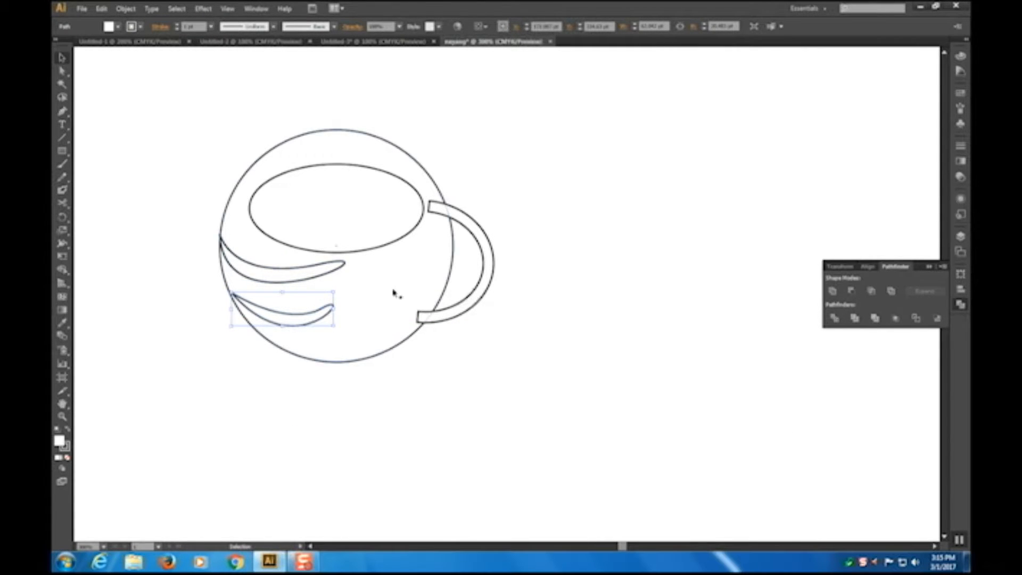
drag(303, 274, 308, 281)
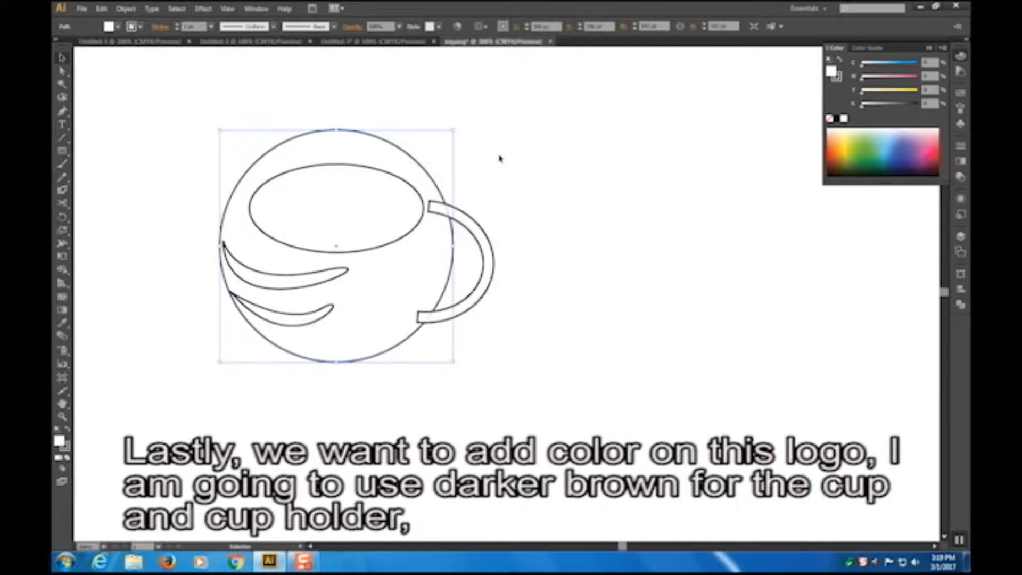
- Fill the cup body and the handle with a very dark brown from the CMYK spectrum
click(499, 158)
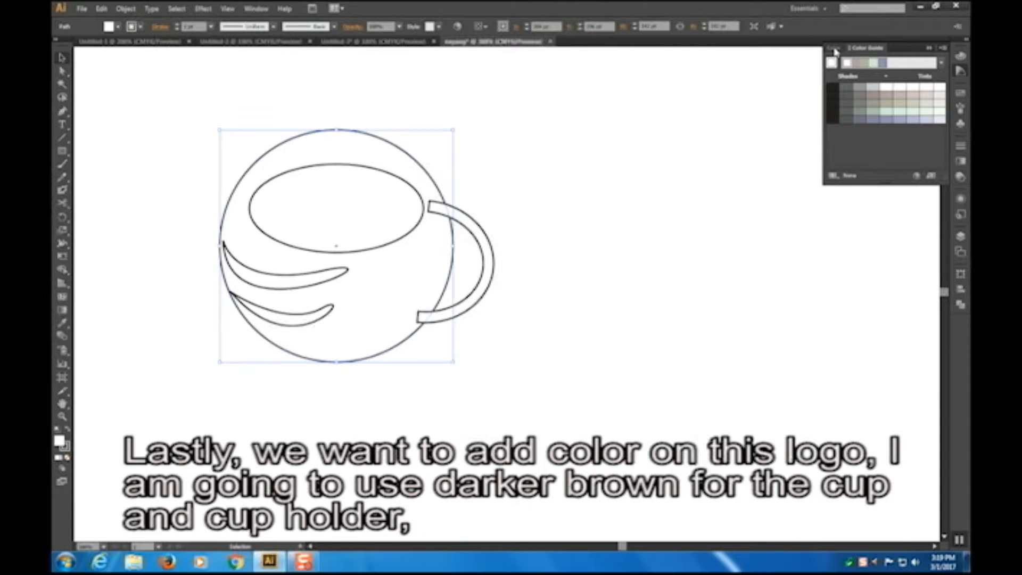
click(834, 49)
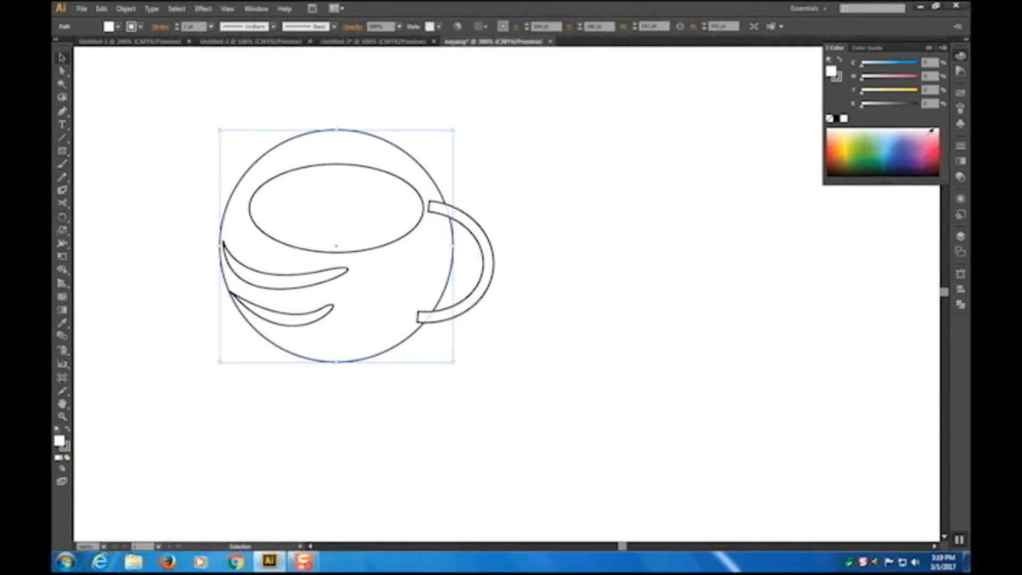
click(841, 169)
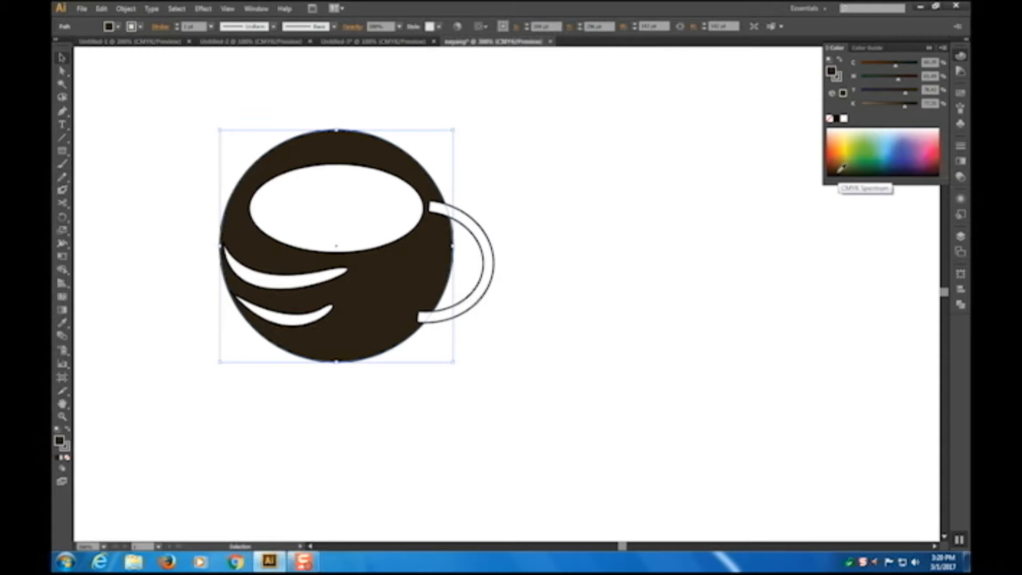
click(491, 256)
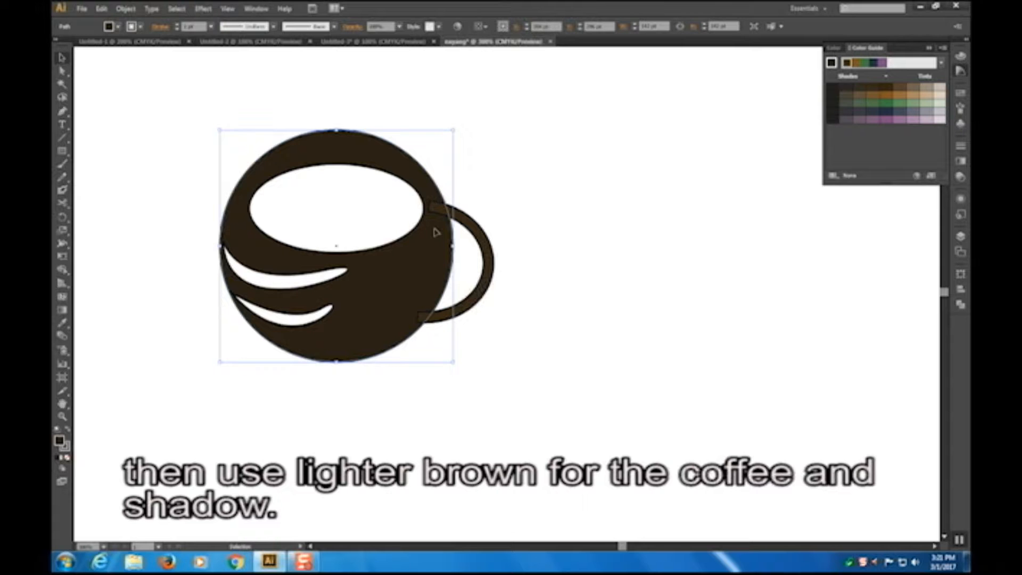
- Fill the coffee ellipse and the crescent shadows with a lighter brown from the Color Guide shades
click(336, 238)
click(336, 238)
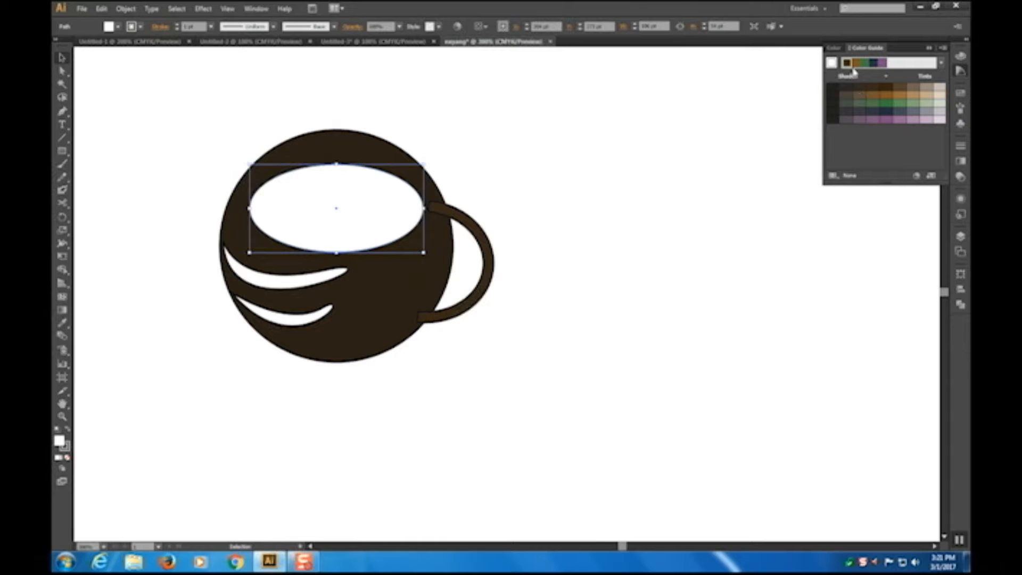
click(872, 95)
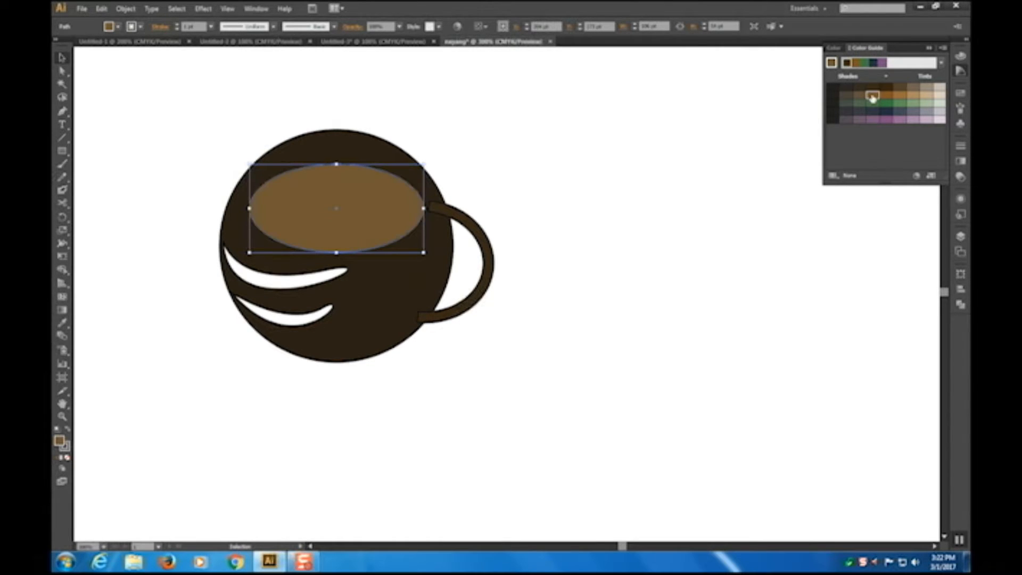
click(341, 273)
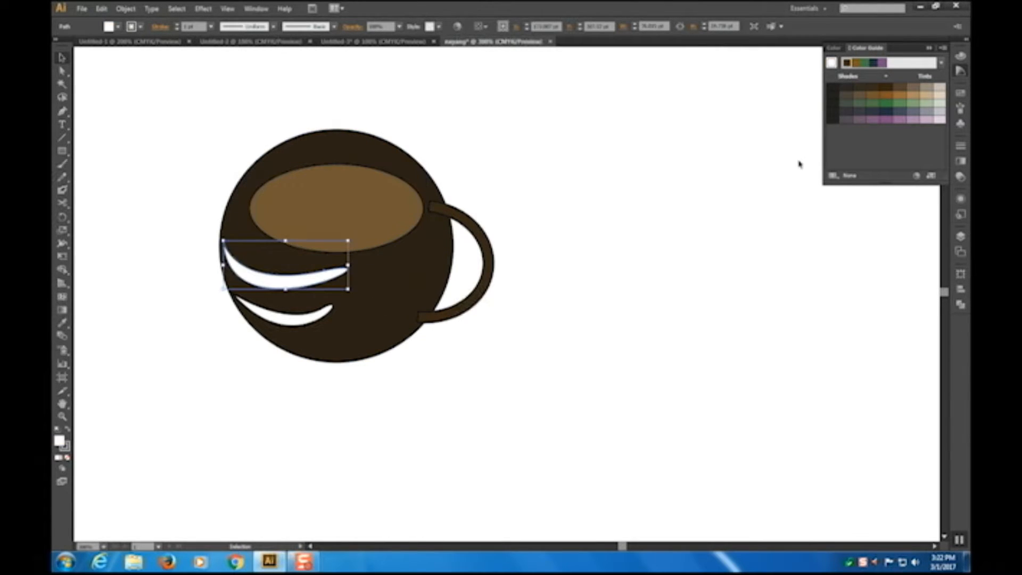
click(871, 95)
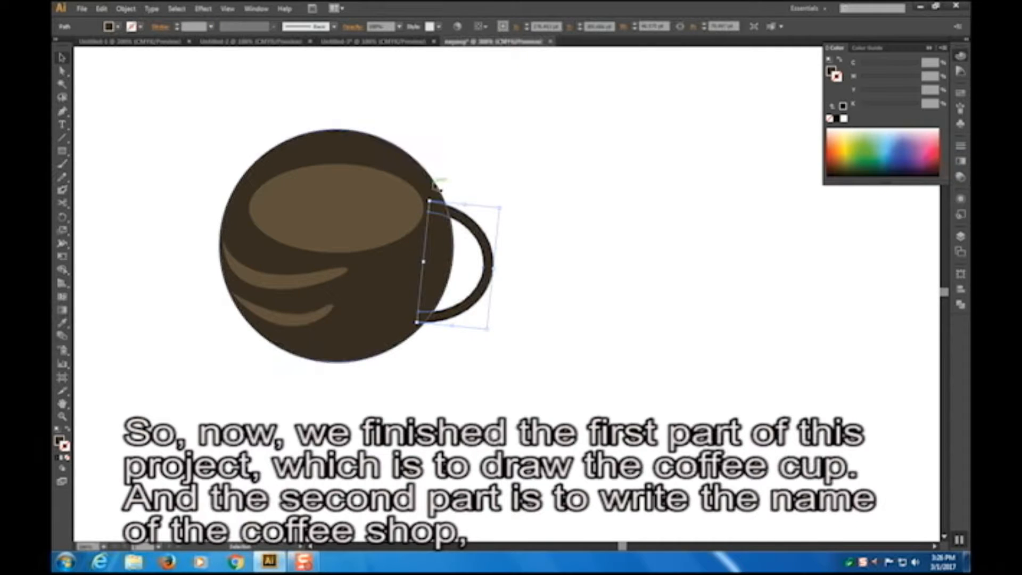
- Remove the stroke from the cup body circle and deselect it
click(446, 182)
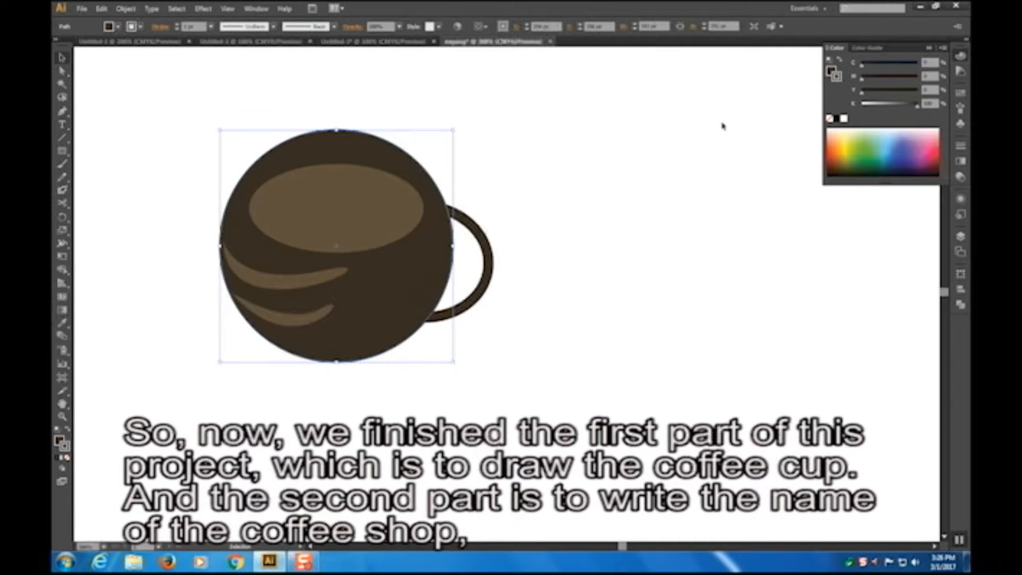
click(529, 255)
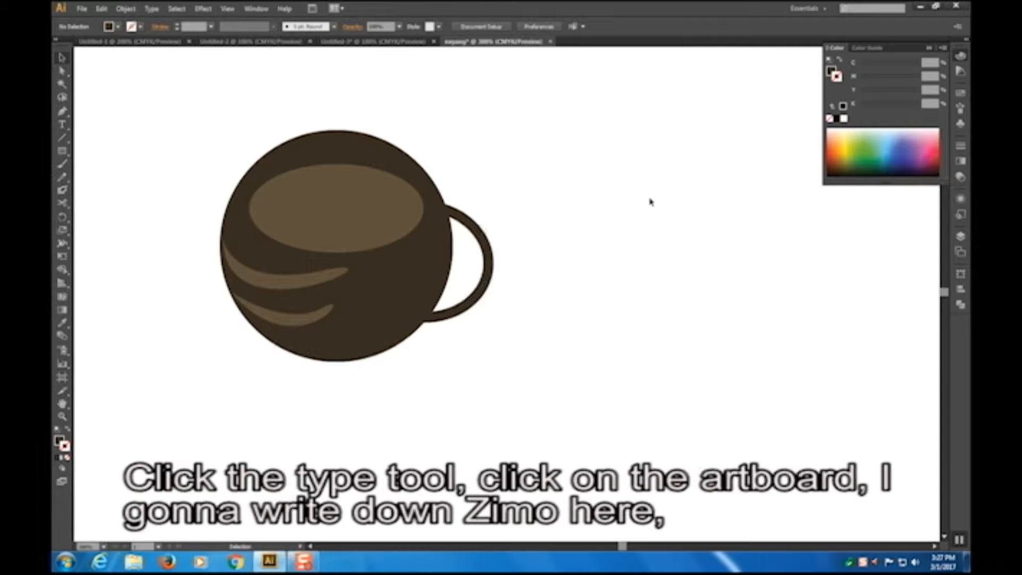
- Add the text "zimo" just below the cup's lower-left edge and finish with the Selection tool active
click(62, 124)
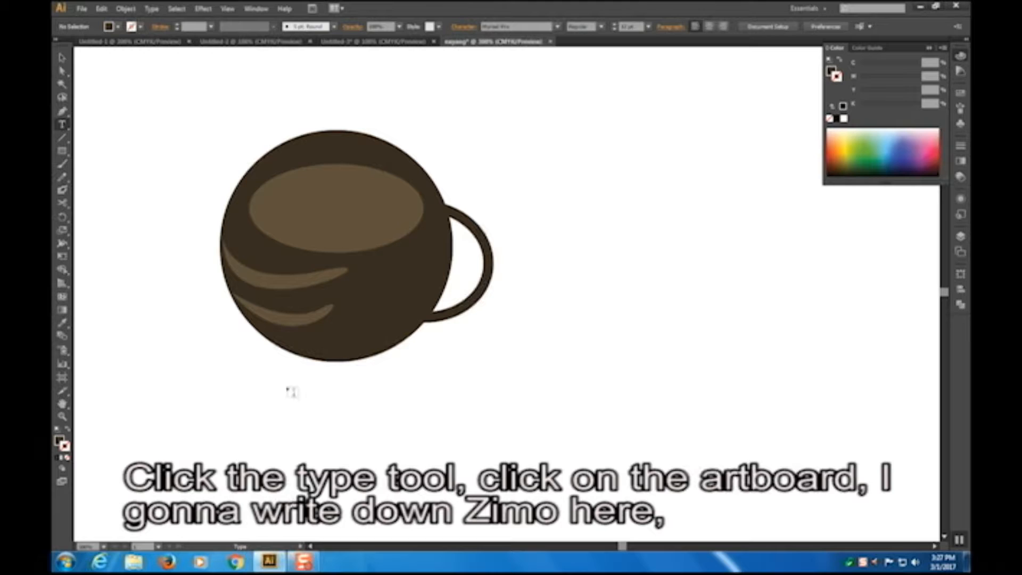
click(254, 362)
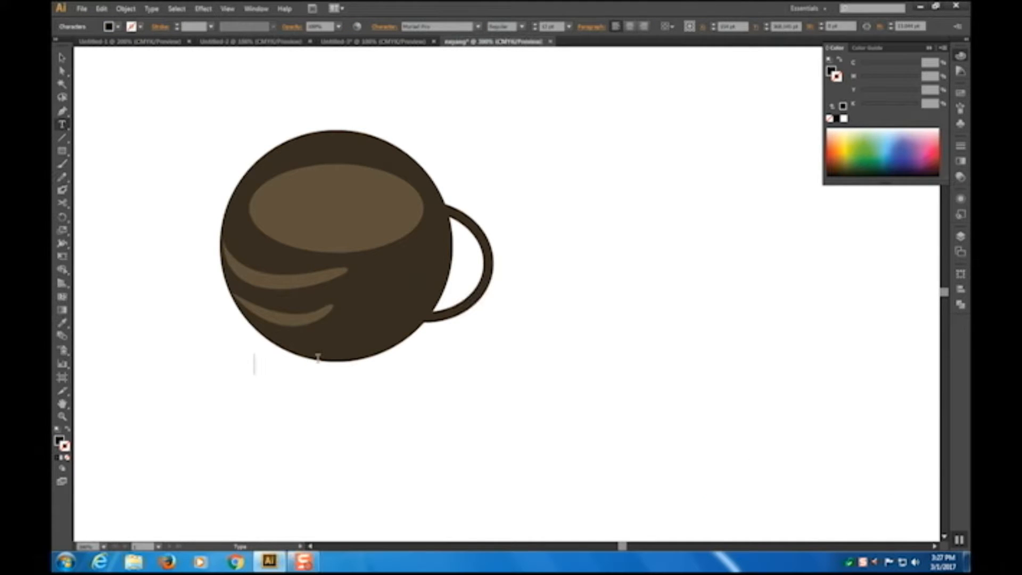
text(zimo)
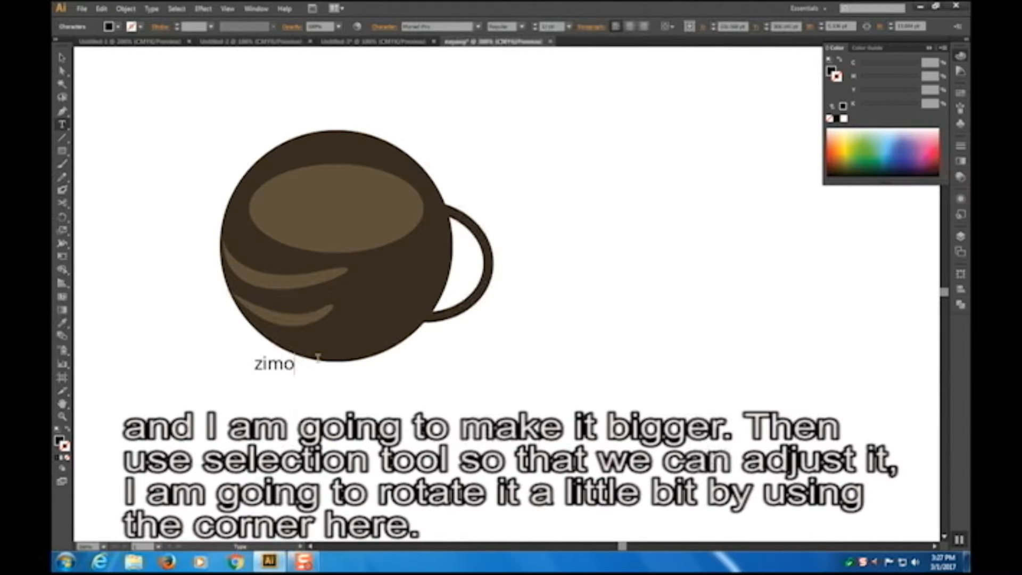
text(V)
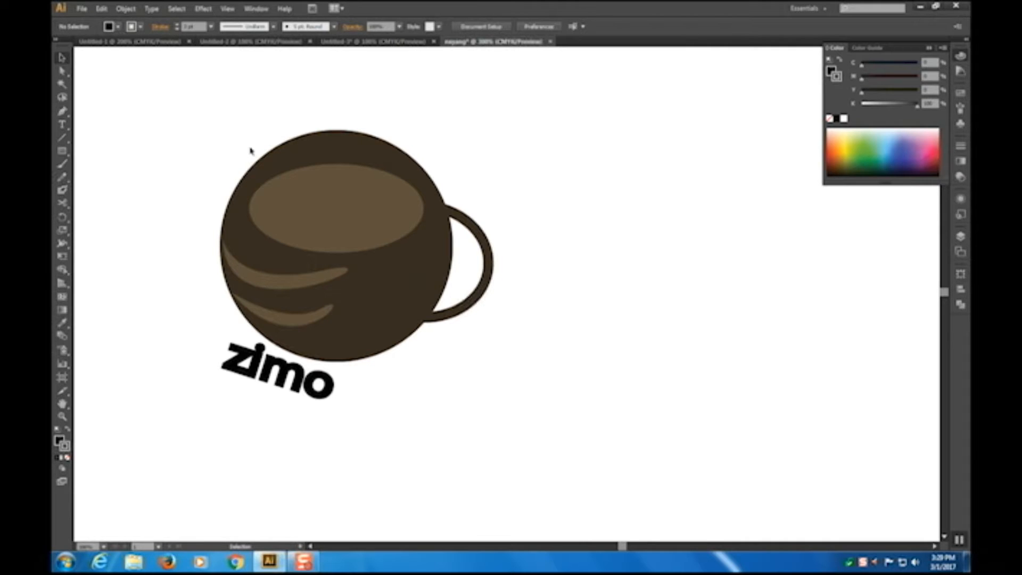
- Place the latte art photo beverage-1609826 (1).jpg from the Desktop into the document
click(81, 9)
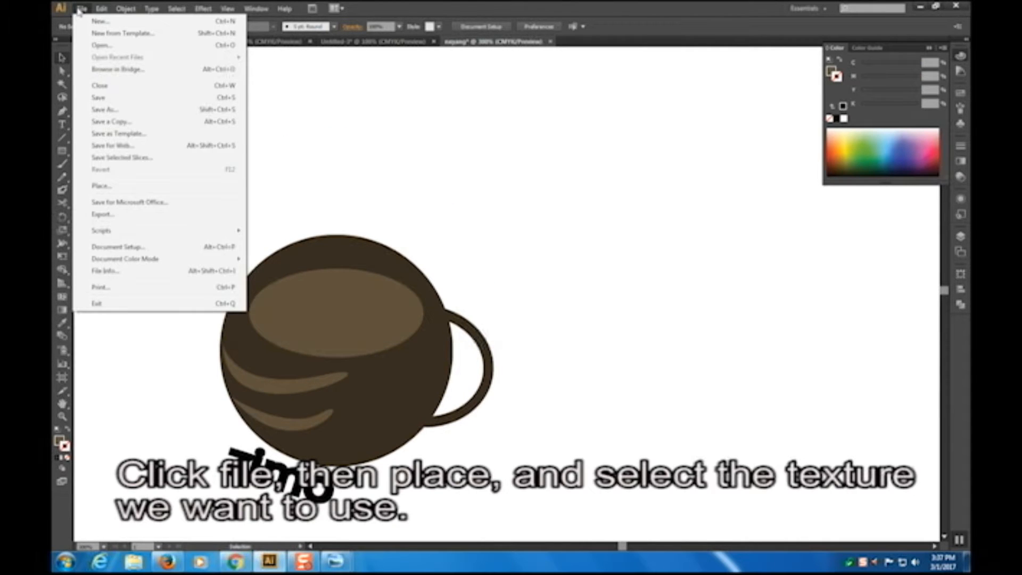
click(139, 186)
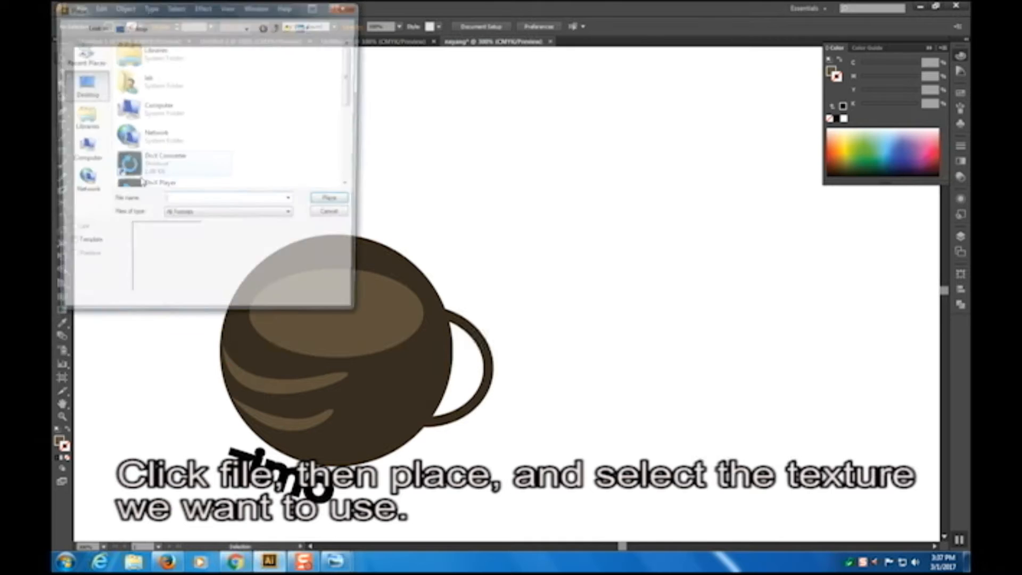
drag(351, 75, 351, 175)
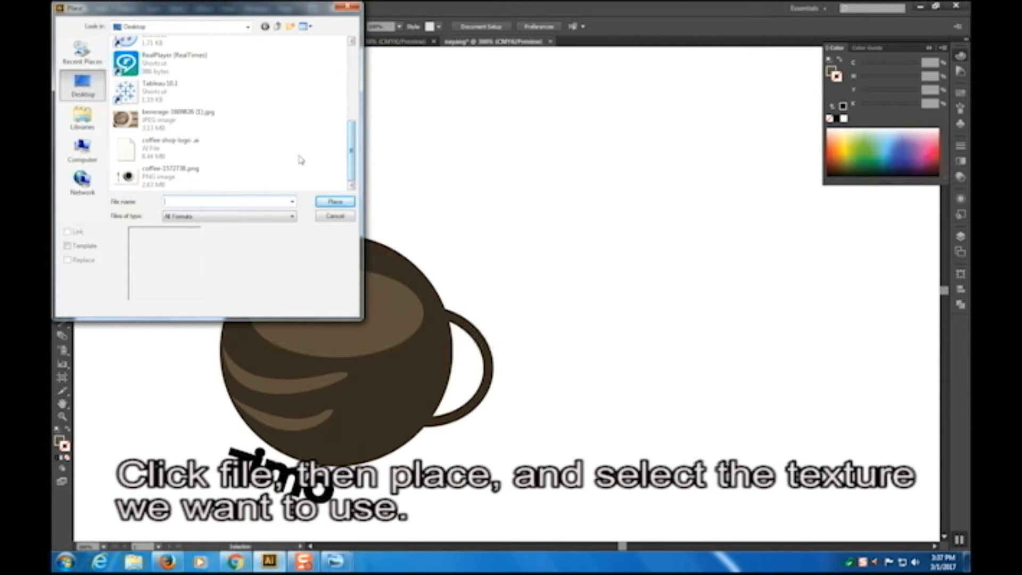
click(160, 121)
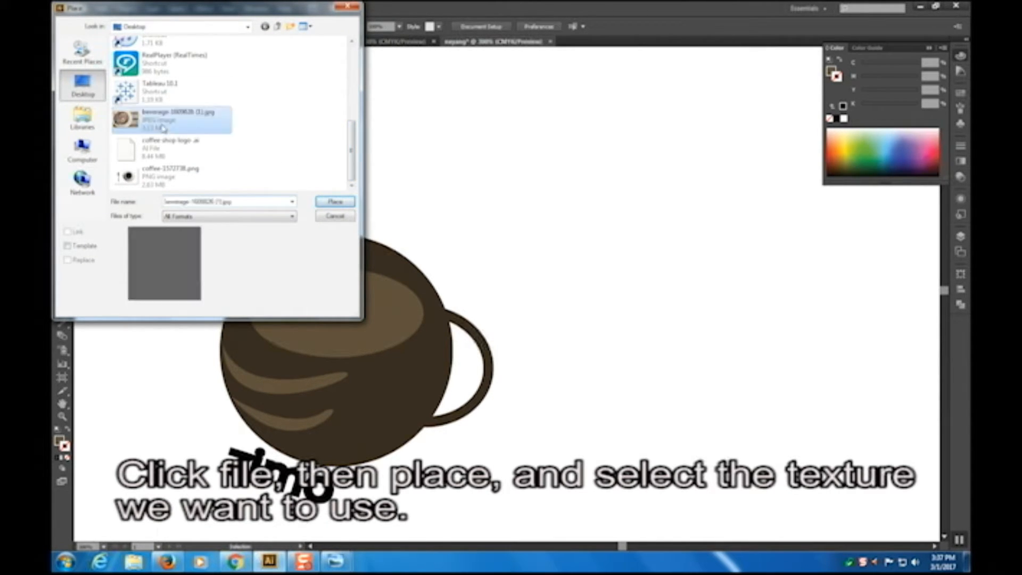
click(333, 202)
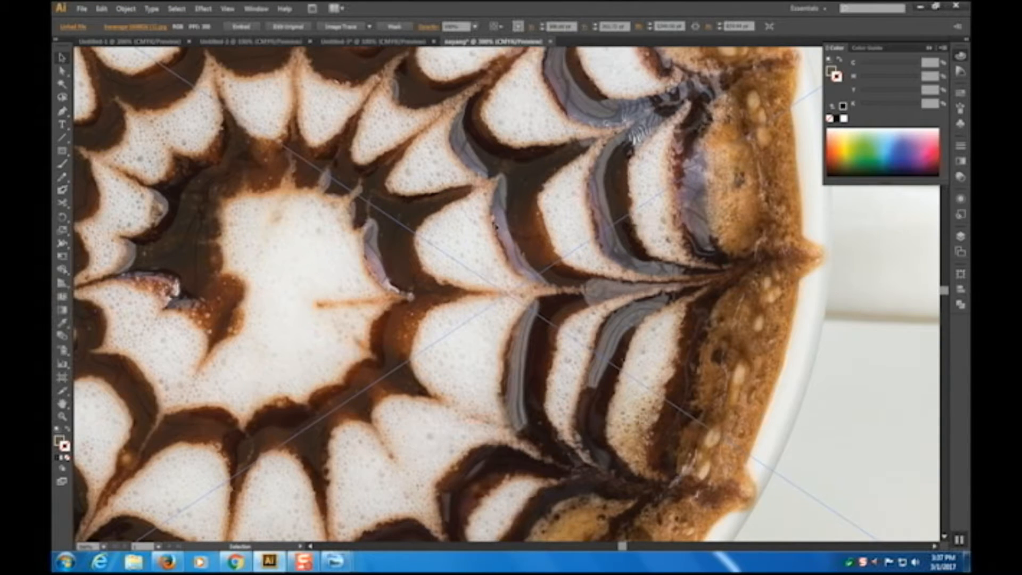
- Scale the placed latte art photo down to well under half its width and move it over the cup's upper part
scroll(494, 224, up, 3)
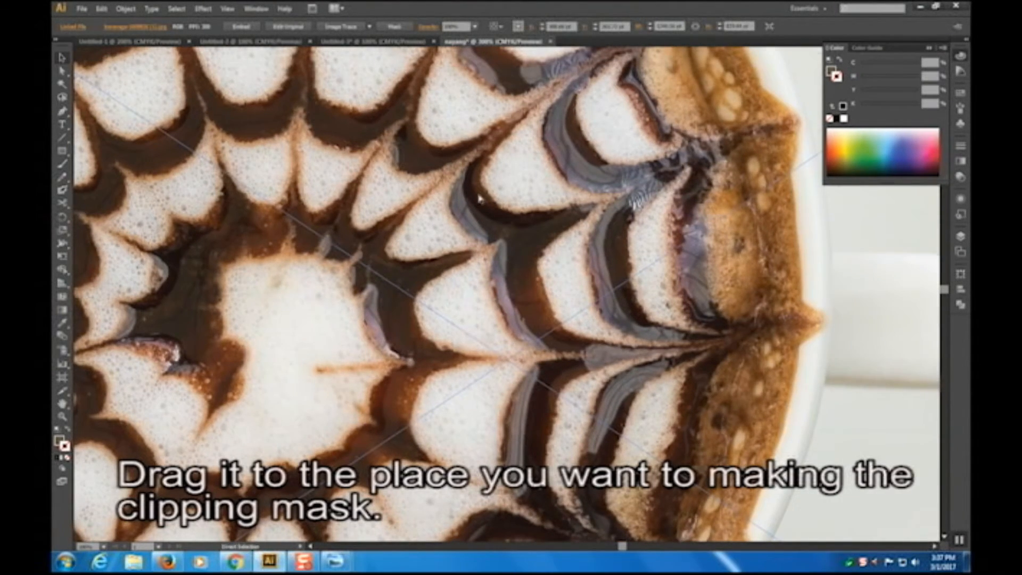
scroll(479, 199, down, 2)
key(ctrl+minus)
key(ctrl+minus)
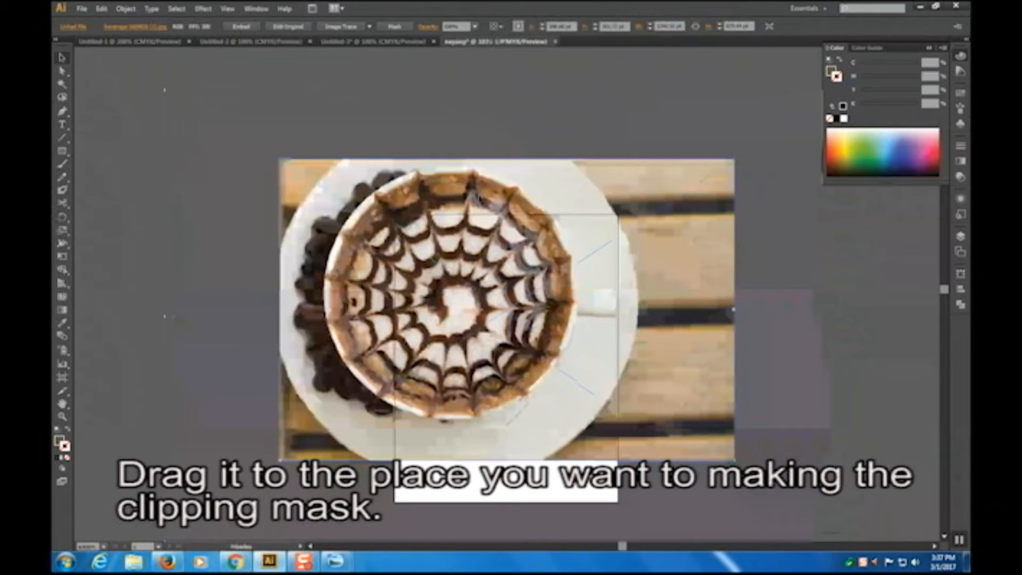
drag(734, 460, 449, 279)
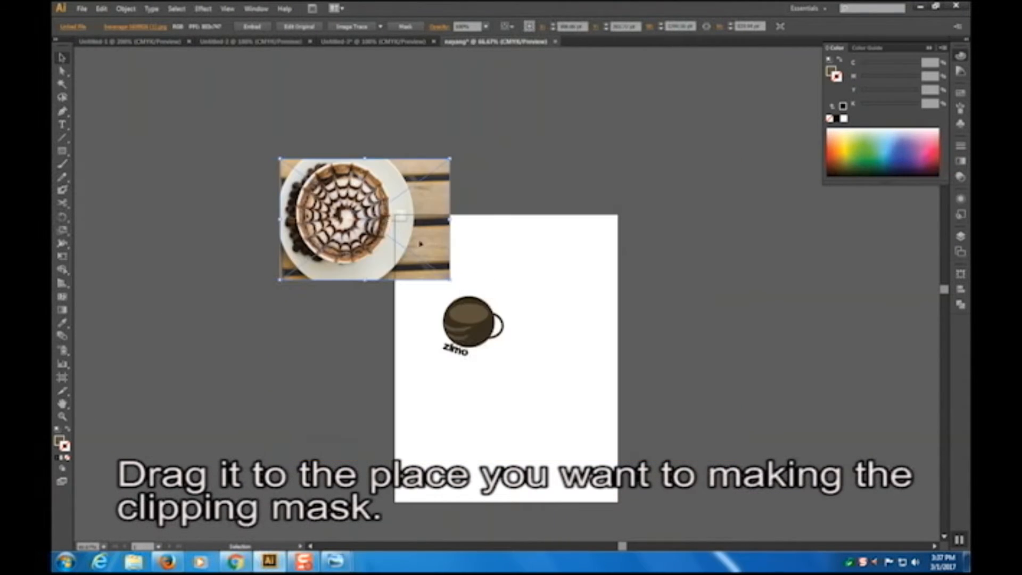
drag(388, 220, 514, 266)
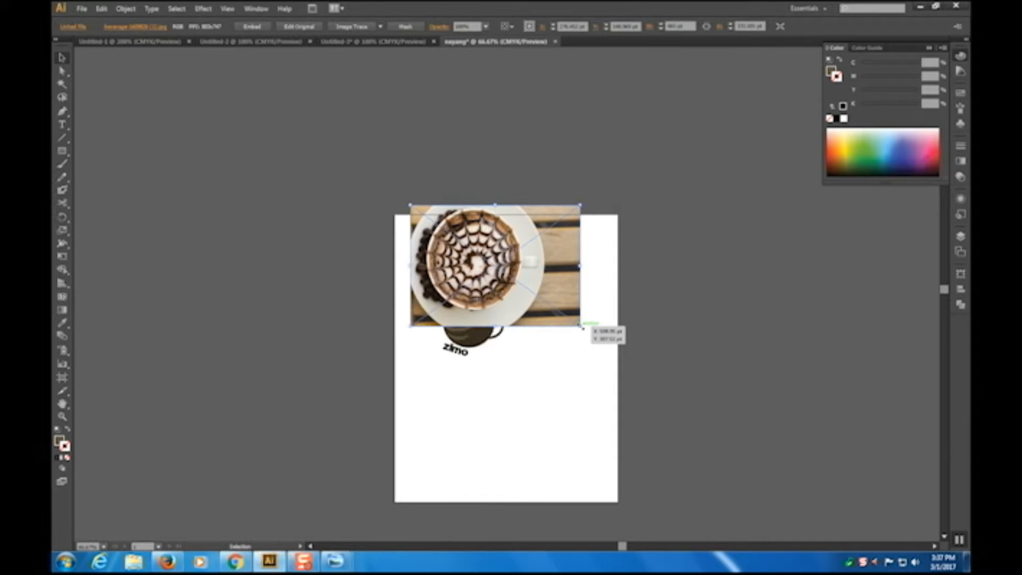
- Send the latte art photo to the back and position it behind the coffee ellipse, widening it slightly
right_click(425, 285)
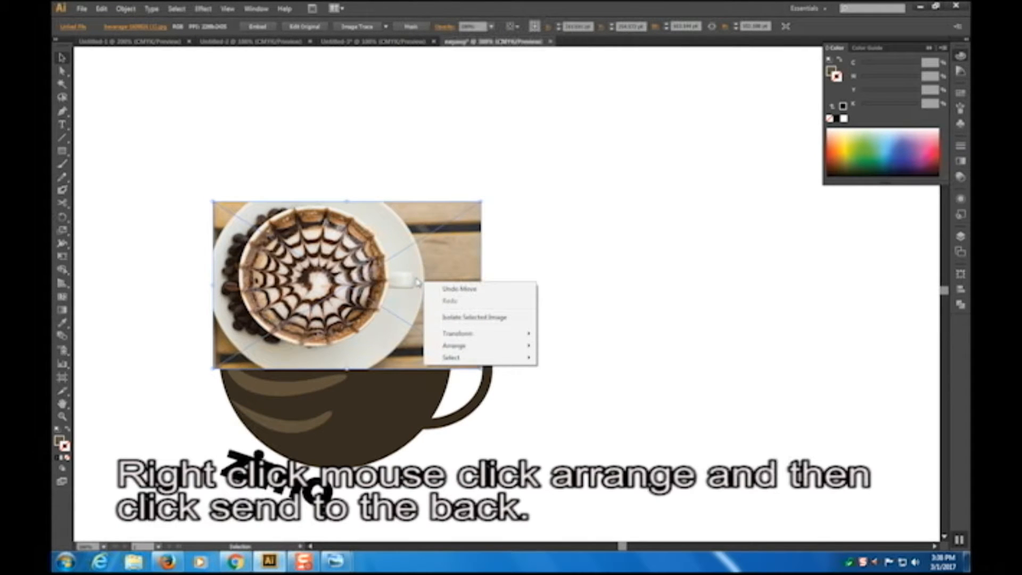
click(497, 346)
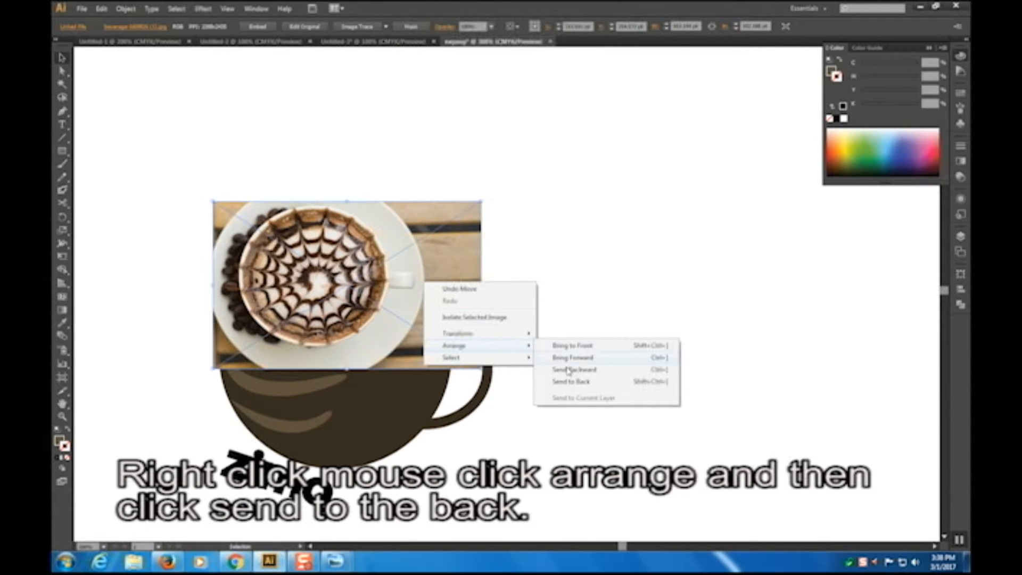
click(581, 380)
drag(410, 255, 437, 270)
drag(495, 407, 507, 405)
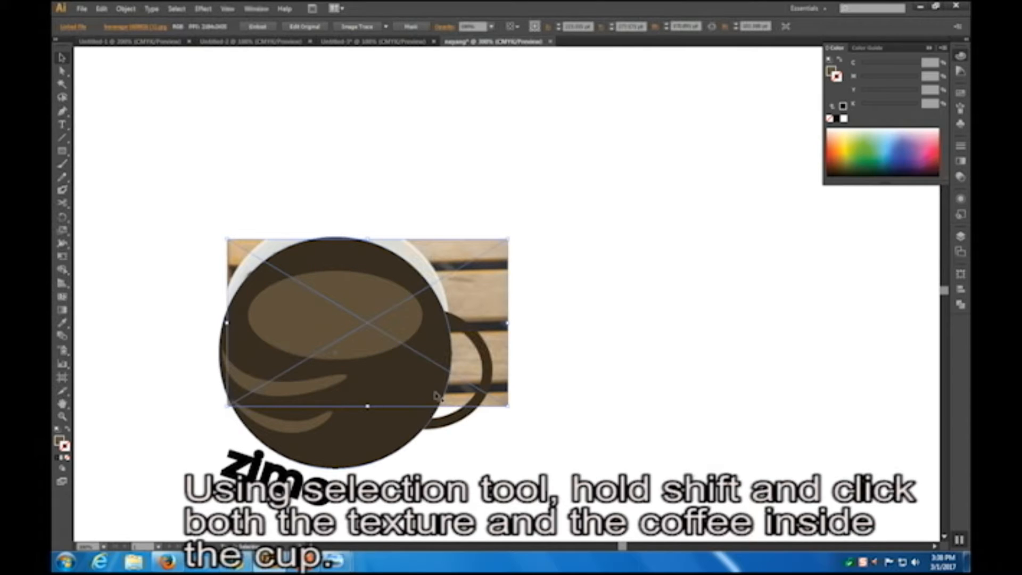
- Make a clipping mask from the coffee ellipse and the latte art photo behind it
shift+click(486, 306)
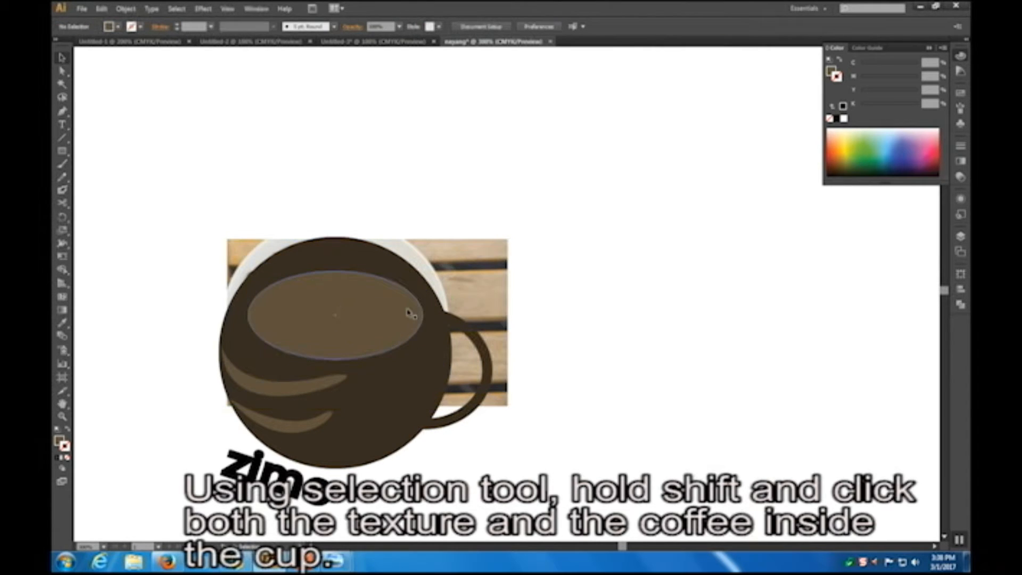
shift+click(418, 320)
shift+click(467, 292)
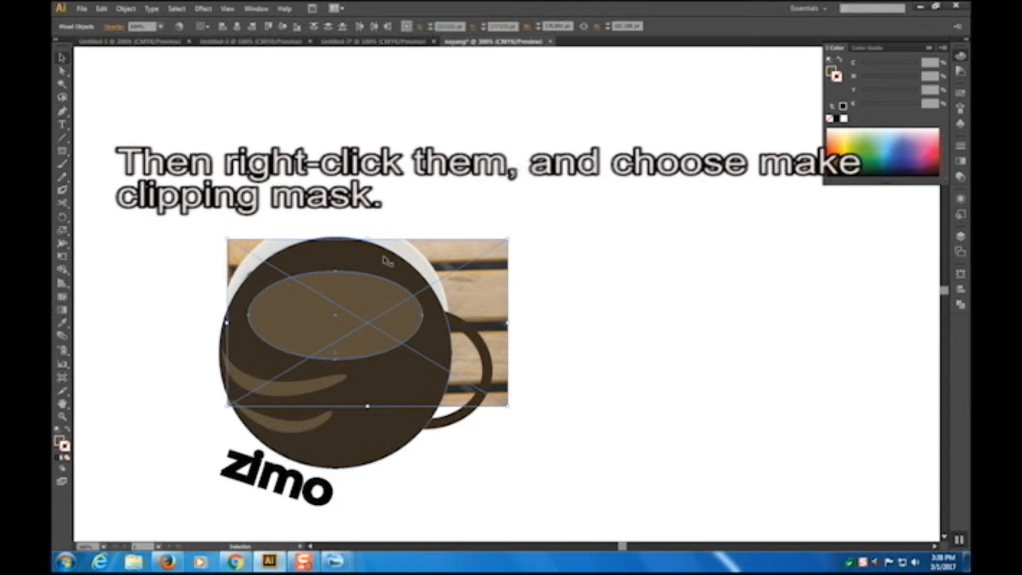
right_click(471, 260)
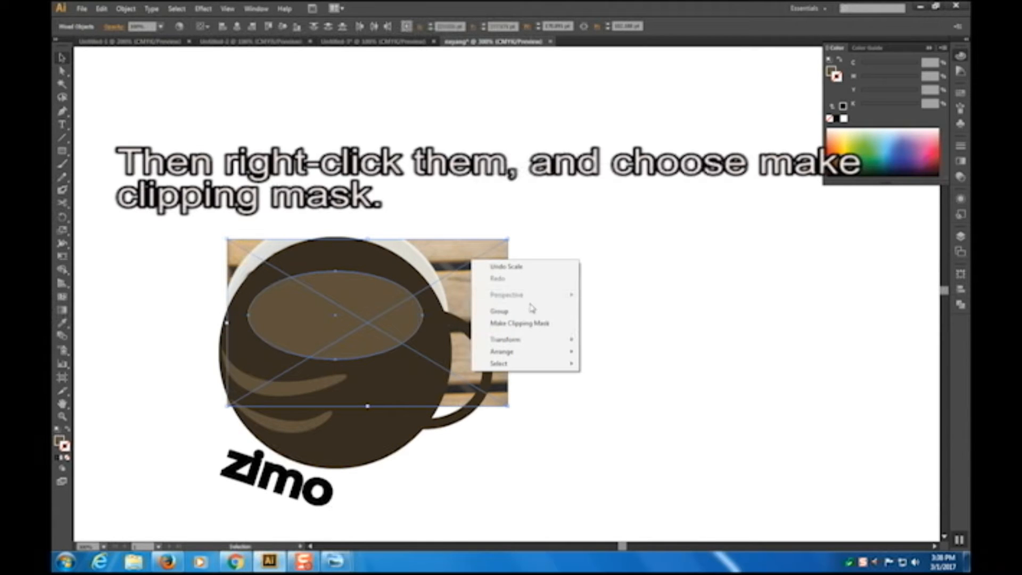
click(535, 324)
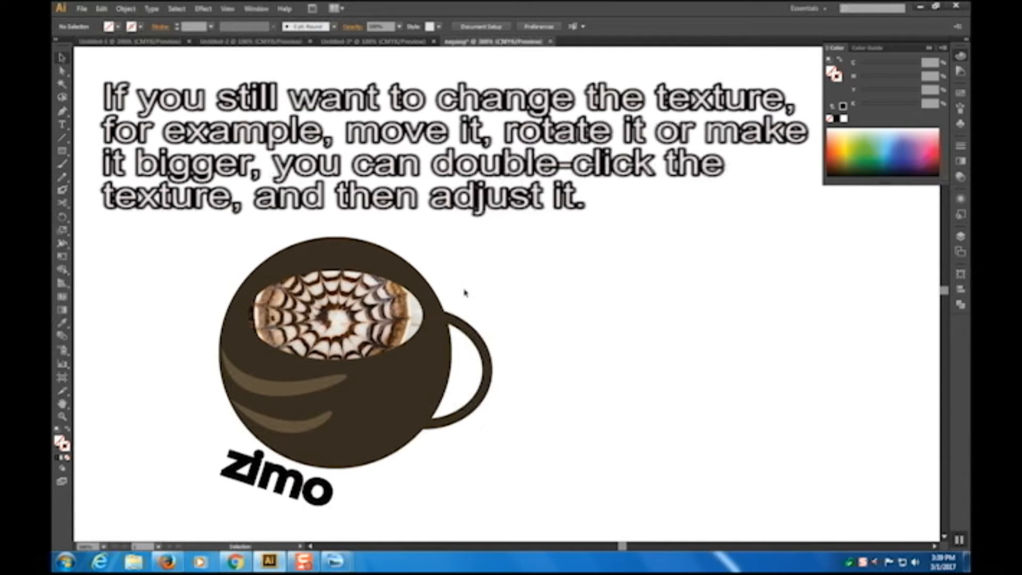
- Isolate the latte art clip group, shift the photo slightly down and widen it on both sides
click(339, 309)
double_click(373, 313)
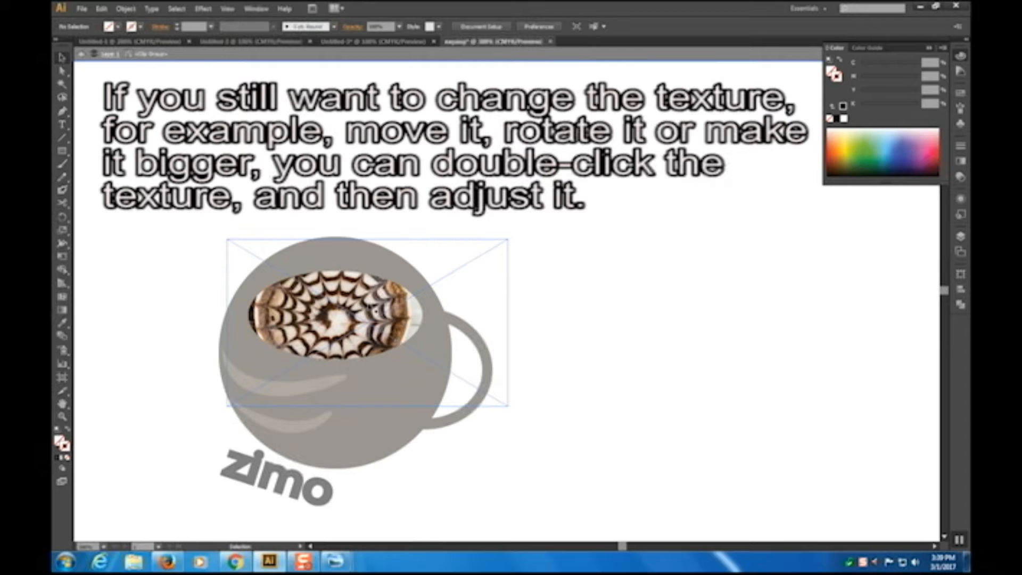
drag(370, 313, 370, 322)
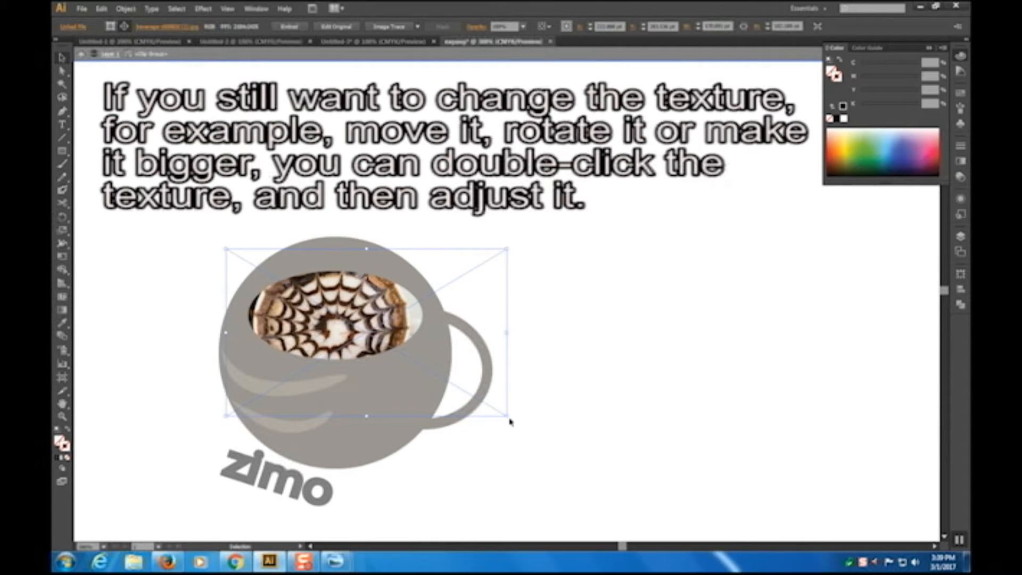
drag(508, 333, 534, 333)
drag(228, 332, 190, 333)
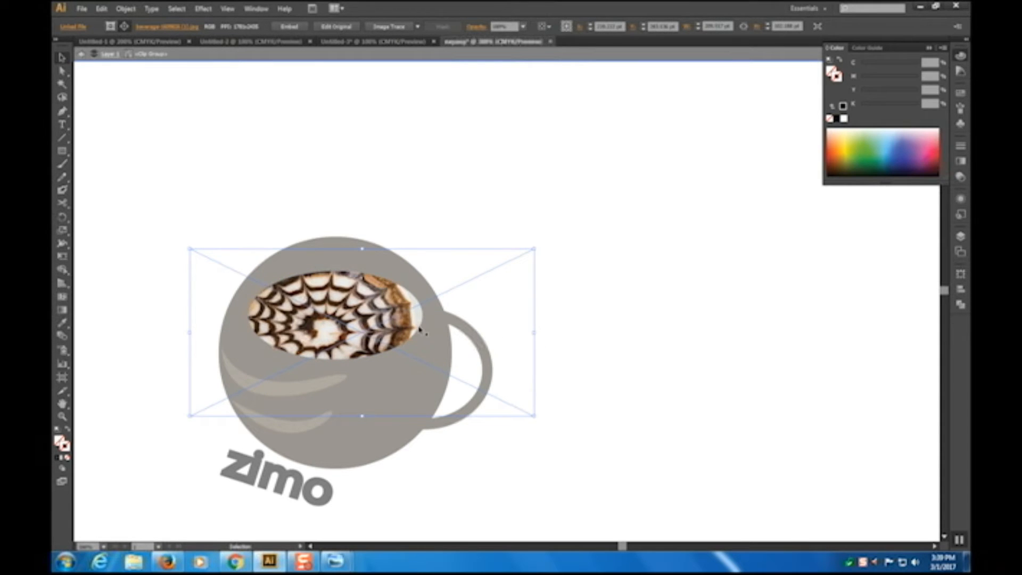
- Move the latte art photo slightly up and right to centre its pattern in the ellipse, and exit isolation mode
drag(367, 314, 382, 304)
scroll(382, 304, down, 2)
right_click(577, 309)
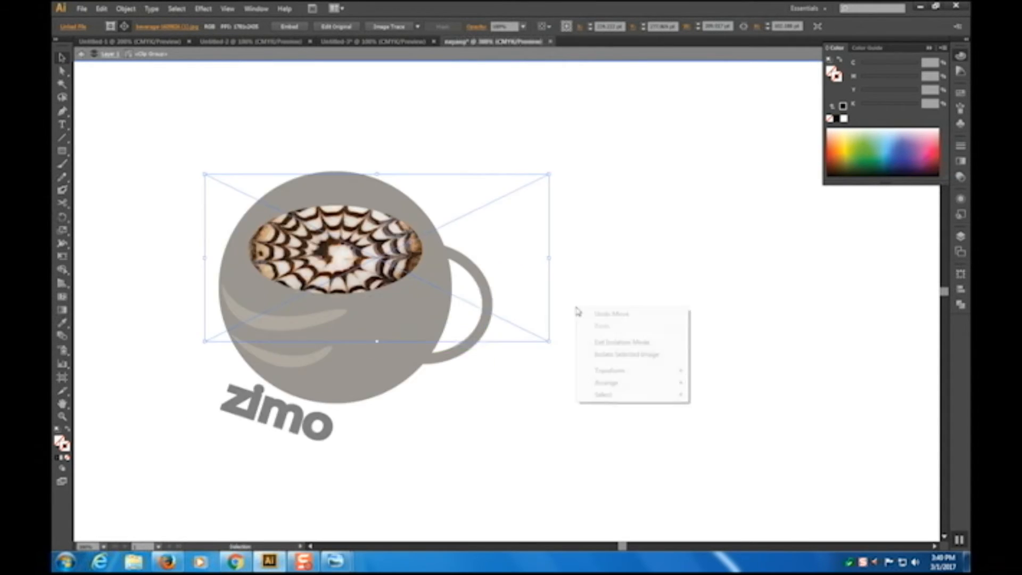
click(612, 343)
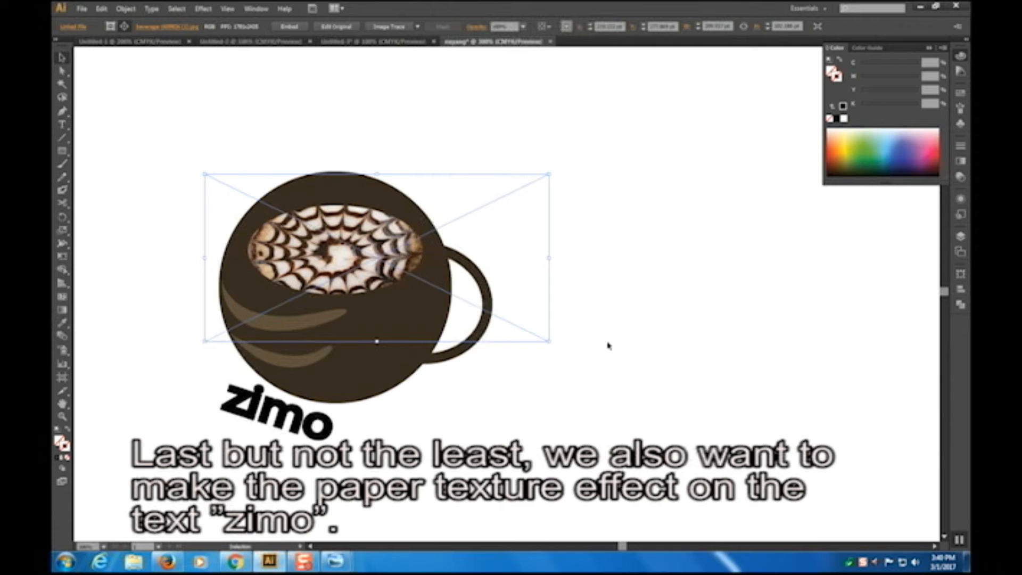
click(598, 349)
- Place the second texture, coffee-1572738.png, from the Desktop for use on the "zimo" text
click(276, 412)
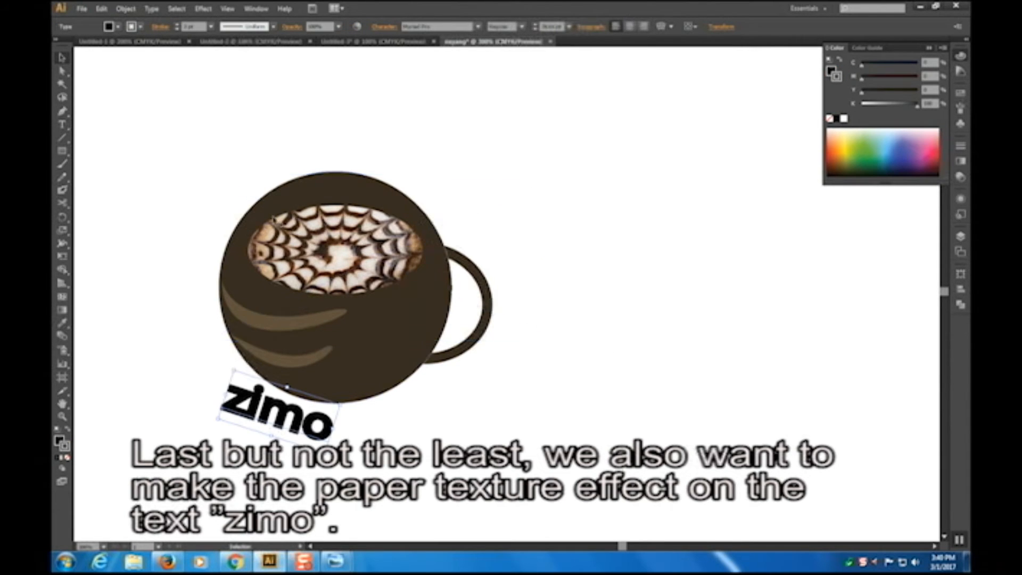
click(82, 8)
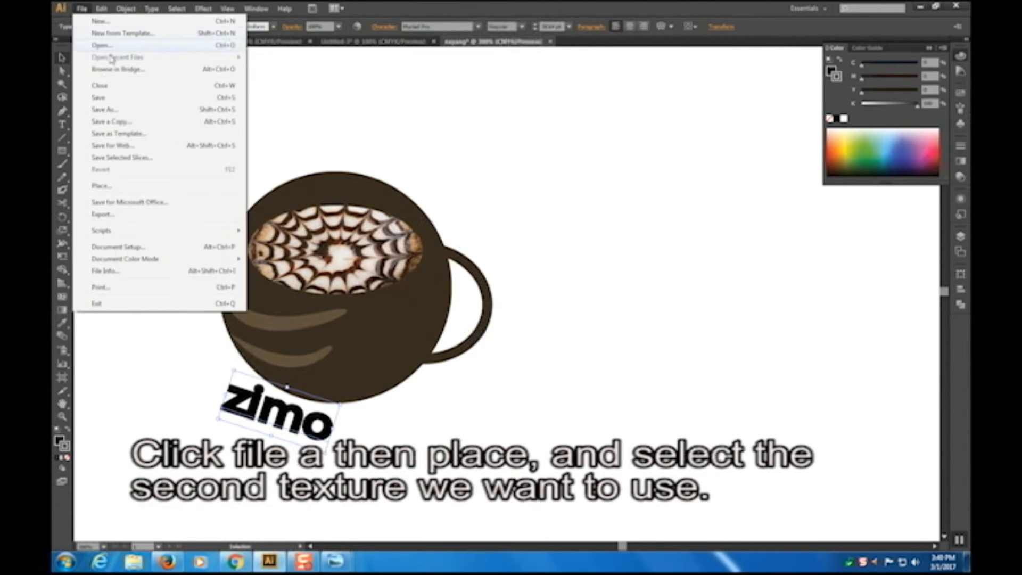
click(114, 188)
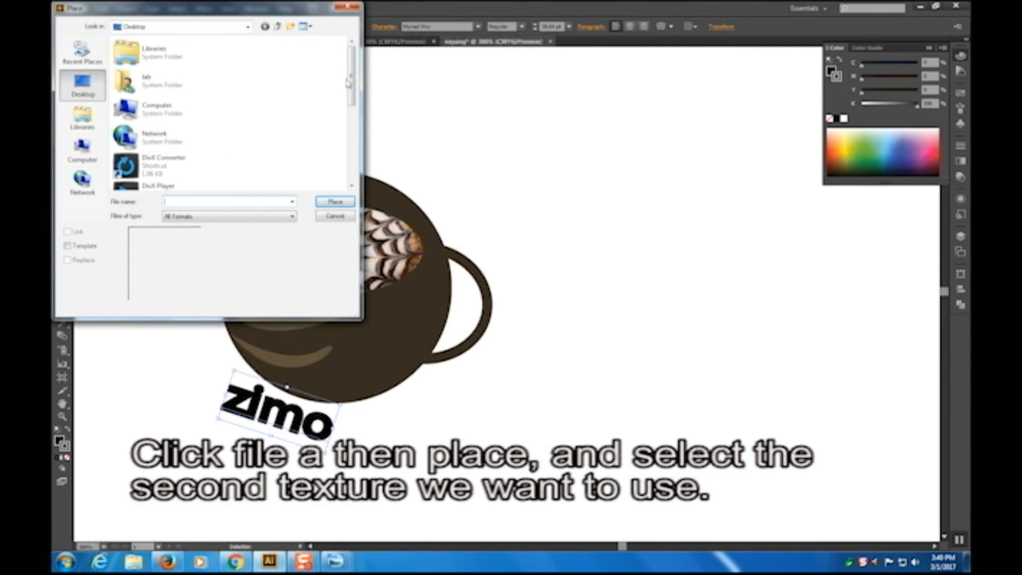
drag(352, 43, 342, 144)
scroll(342, 145, down, 3)
click(176, 176)
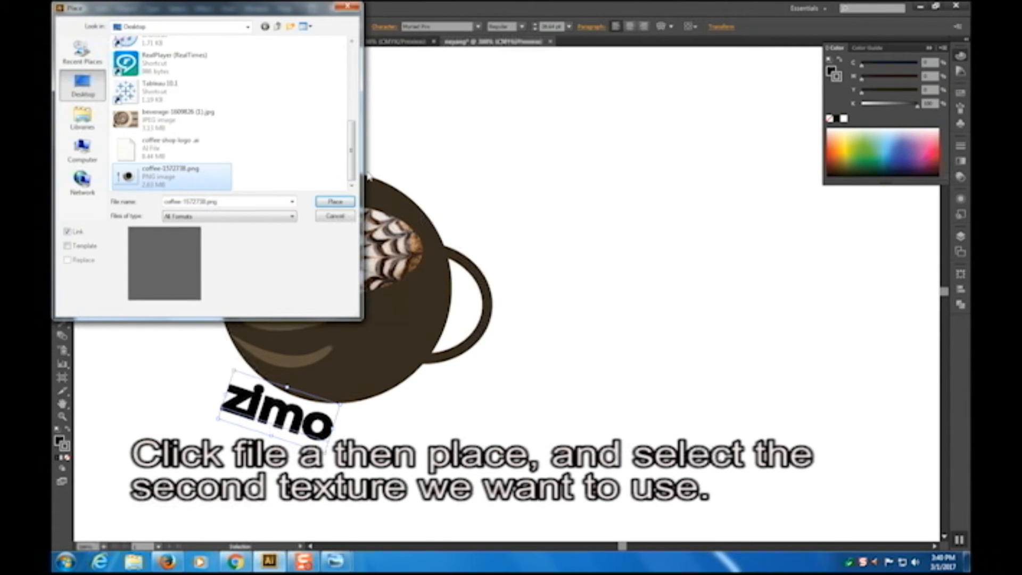
click(335, 201)
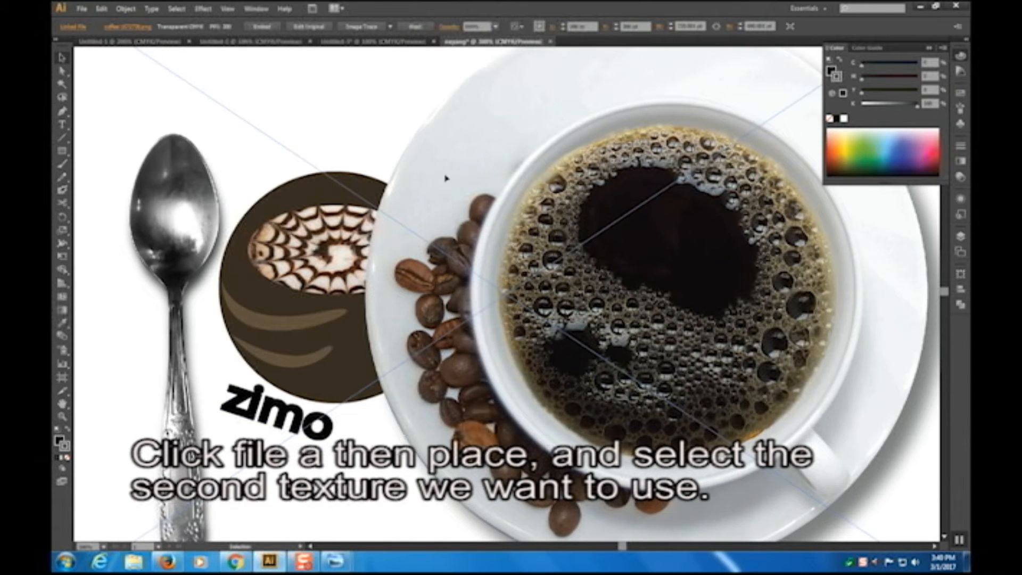
- Scale the placed black coffee image down to about half its width
key(ctrl+minus)
key(ctrl+minus)
key(ctrl+minus)
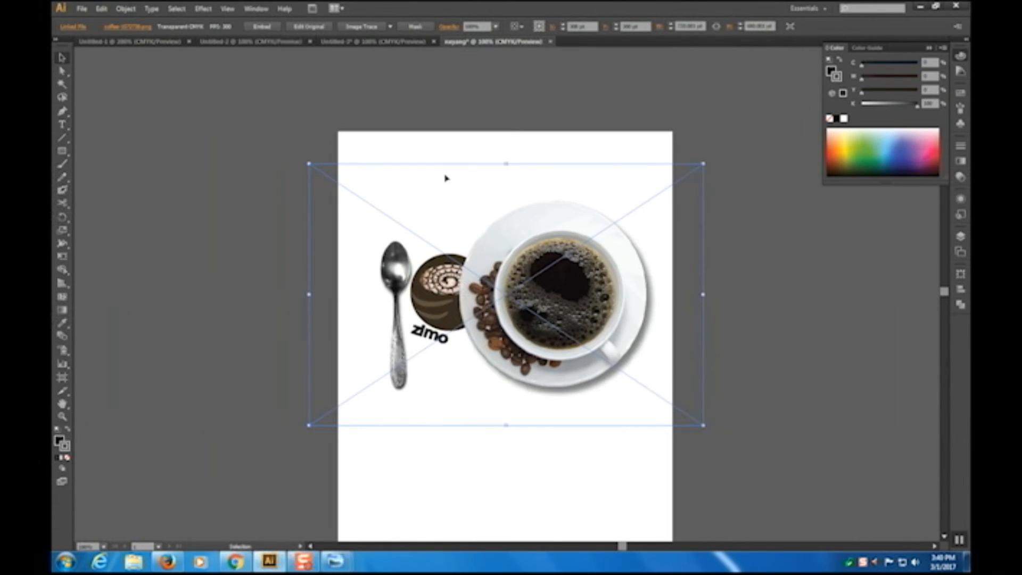
drag(309, 424, 502, 331)
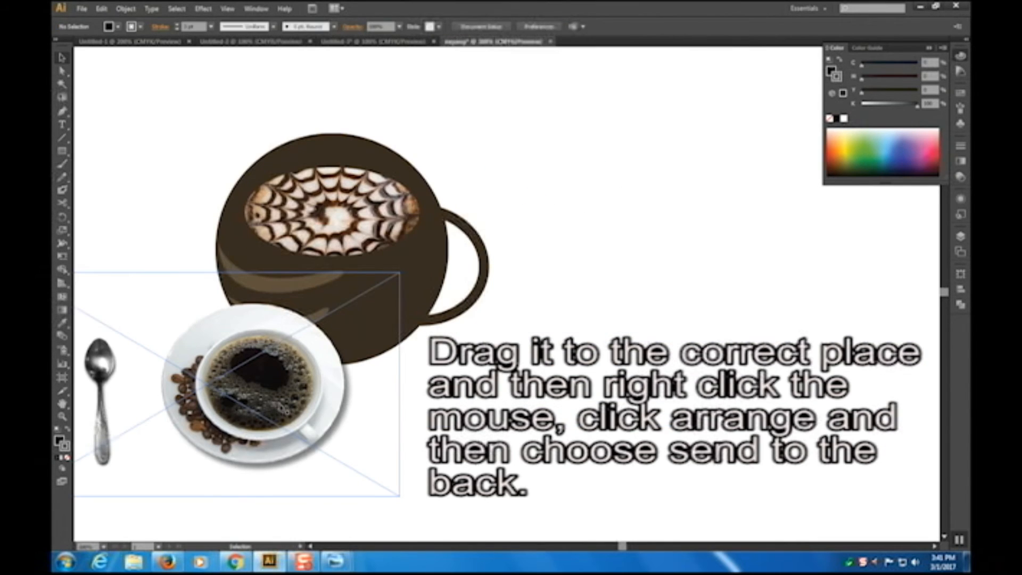
- Send the black coffee image to the back and enlarge it so the coffee surface lies behind the "zimo" text
click(283, 407)
right_click(283, 403)
mouse_move(320, 464)
click(465, 505)
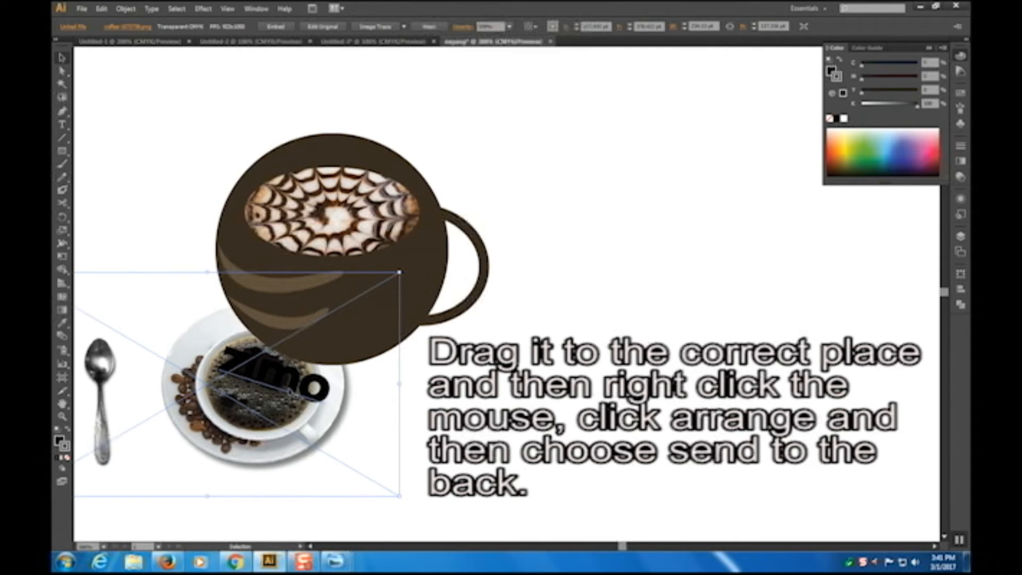
drag(399, 383, 417, 383)
drag(416, 495, 458, 489)
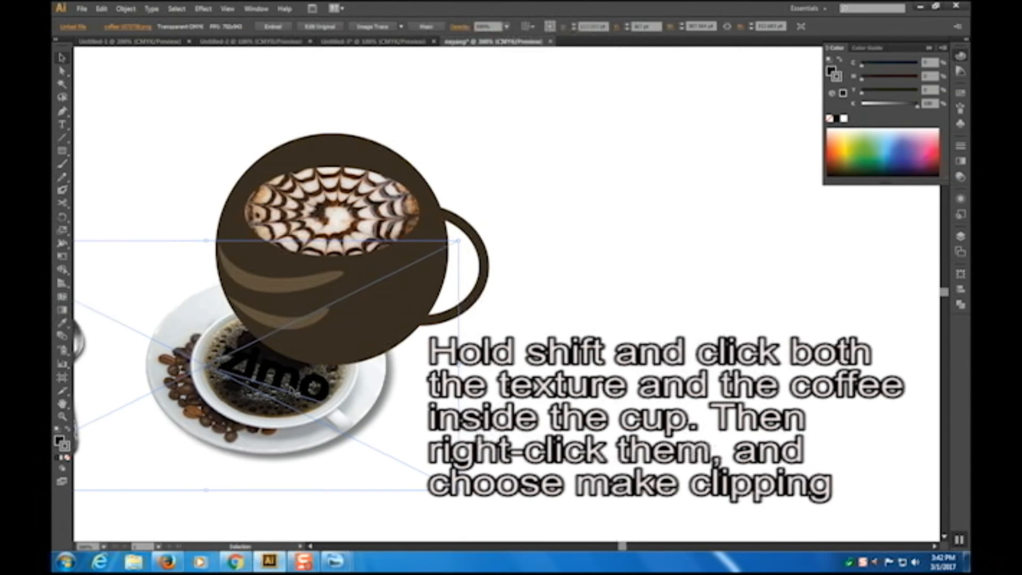
- Make a clipping mask from the "zimo" text and the black coffee image, and deselect it
click(291, 392)
shift+click(339, 410)
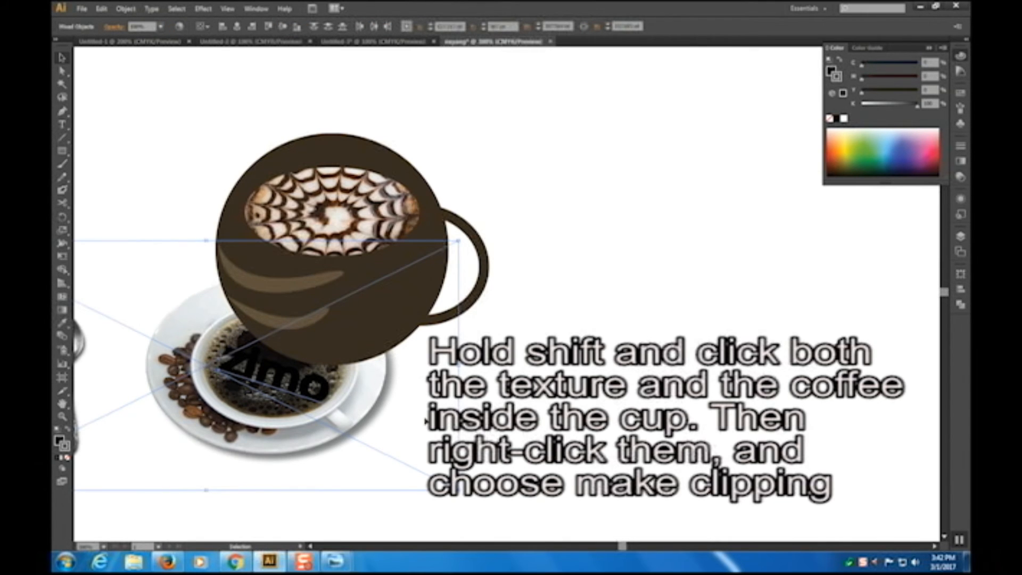
right_click(426, 418)
click(484, 482)
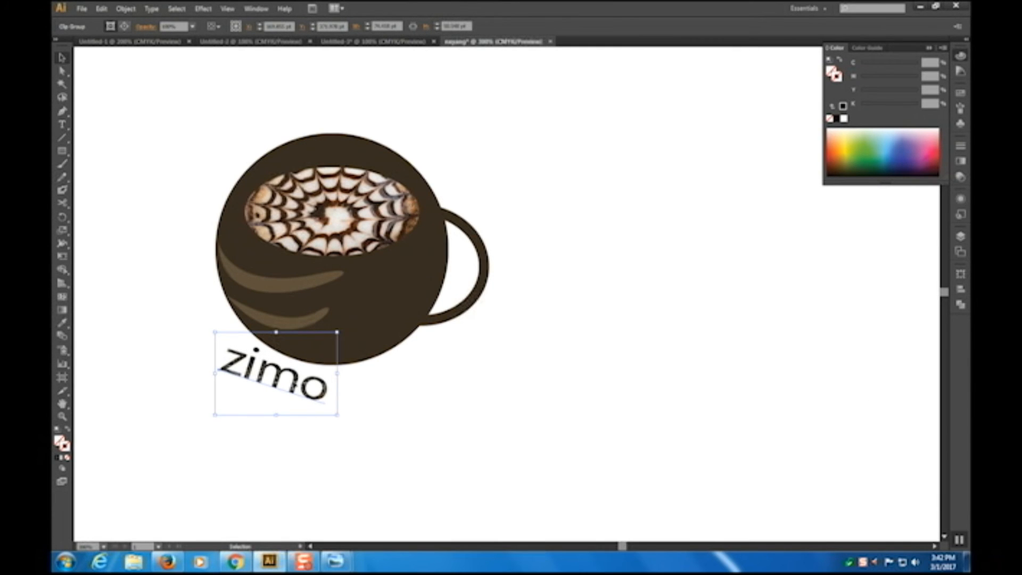
click(367, 407)
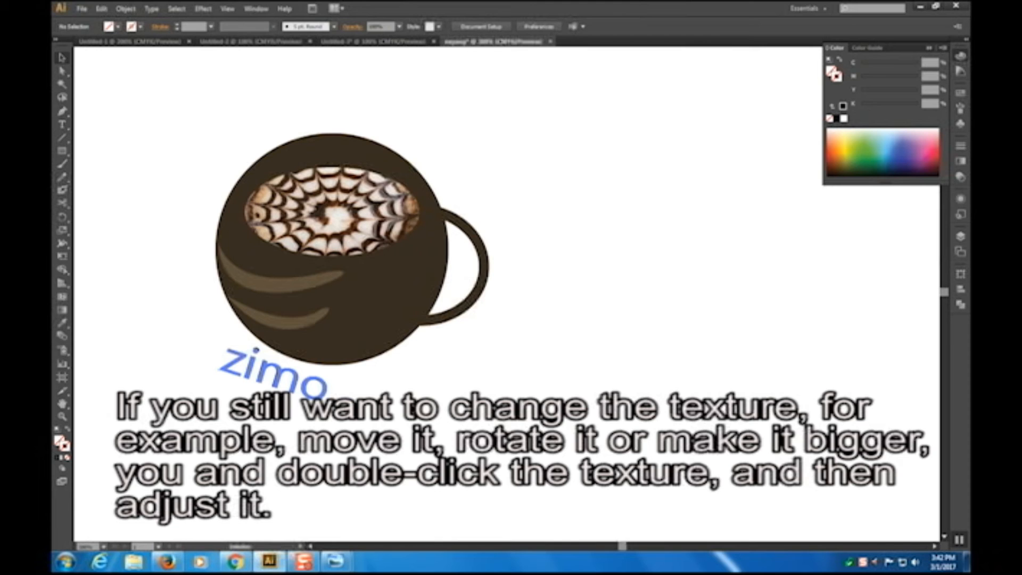
- Isolate the "zimo" clip group, nudge the coffee image inside the letters, exit isolation mode and deselect
double_click(274, 375)
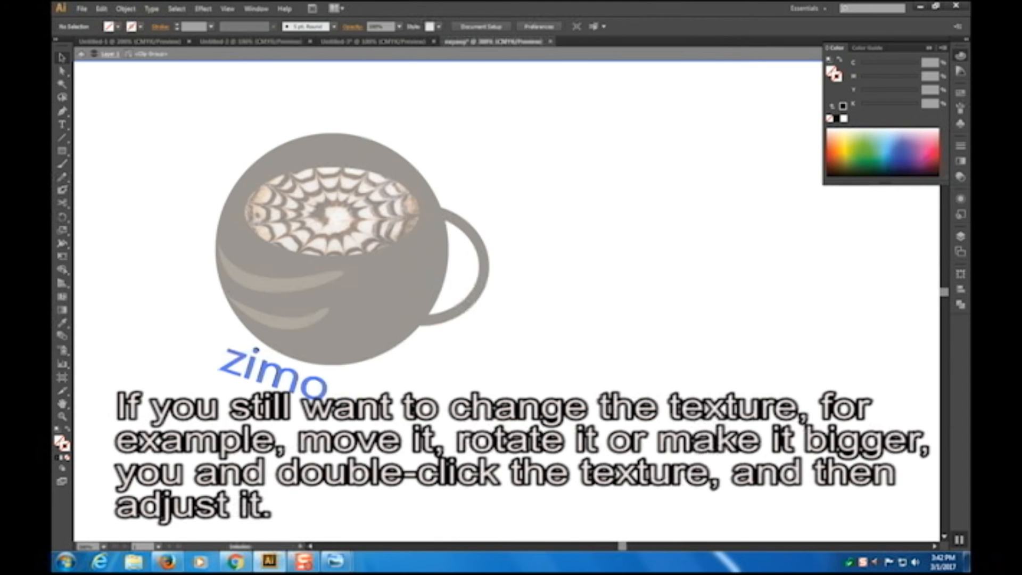
drag(370, 399, 356, 398)
right_click(509, 381)
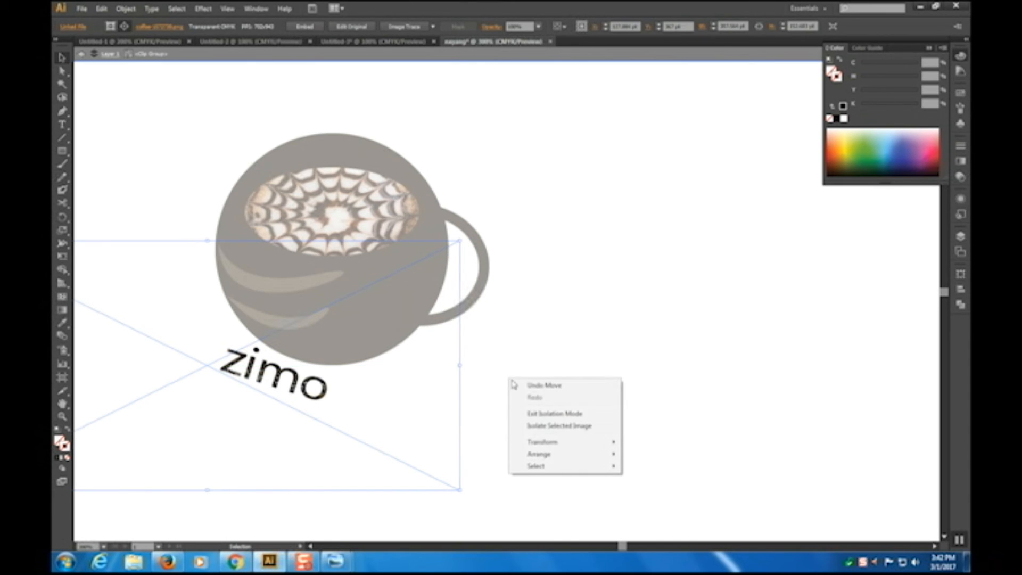
click(557, 415)
click(530, 402)
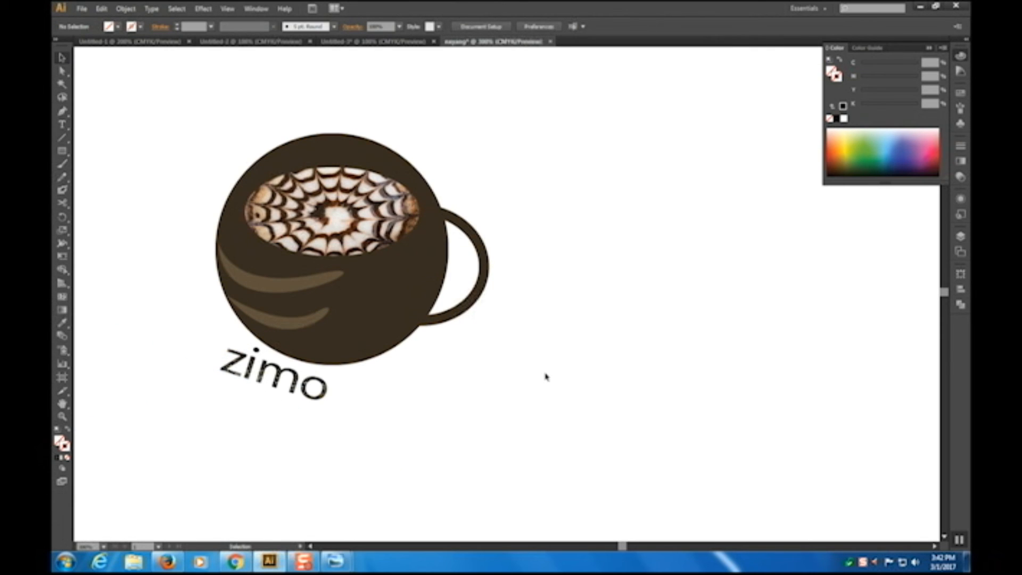